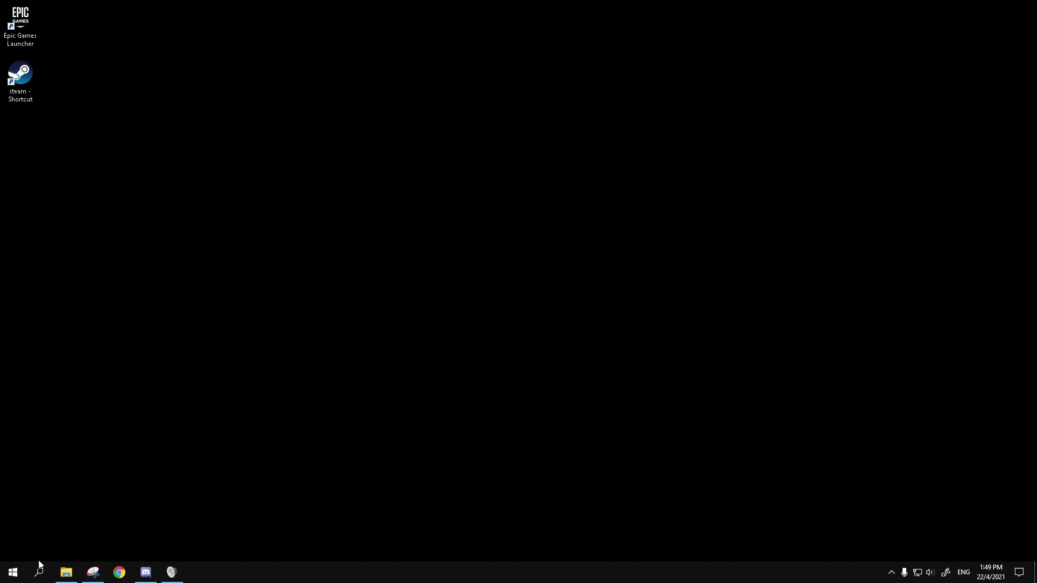
# Open Control Panel via search and view Devices and Printers
pyautogui.click(41, 575)
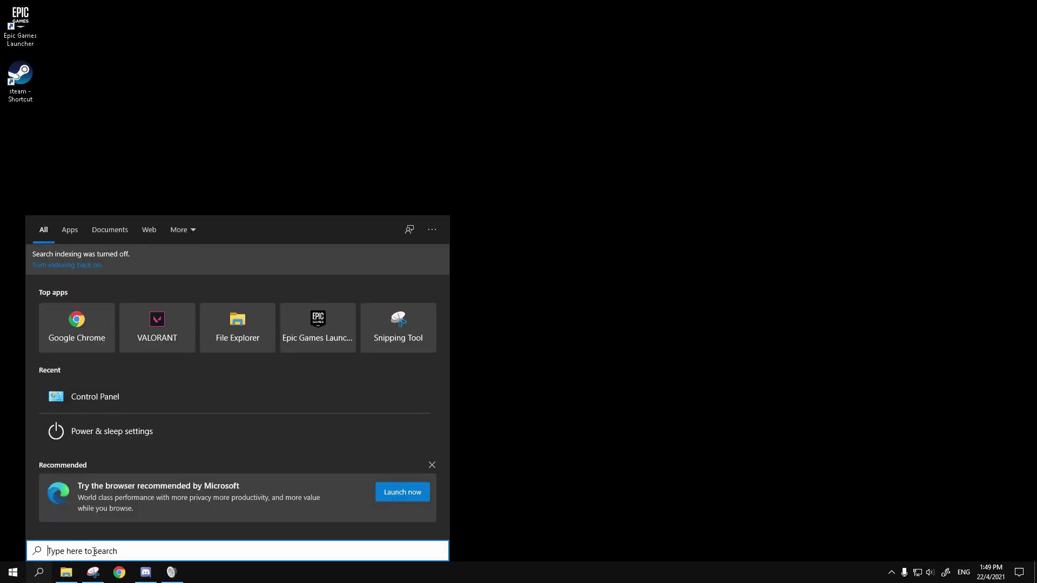
pyautogui.write('control')
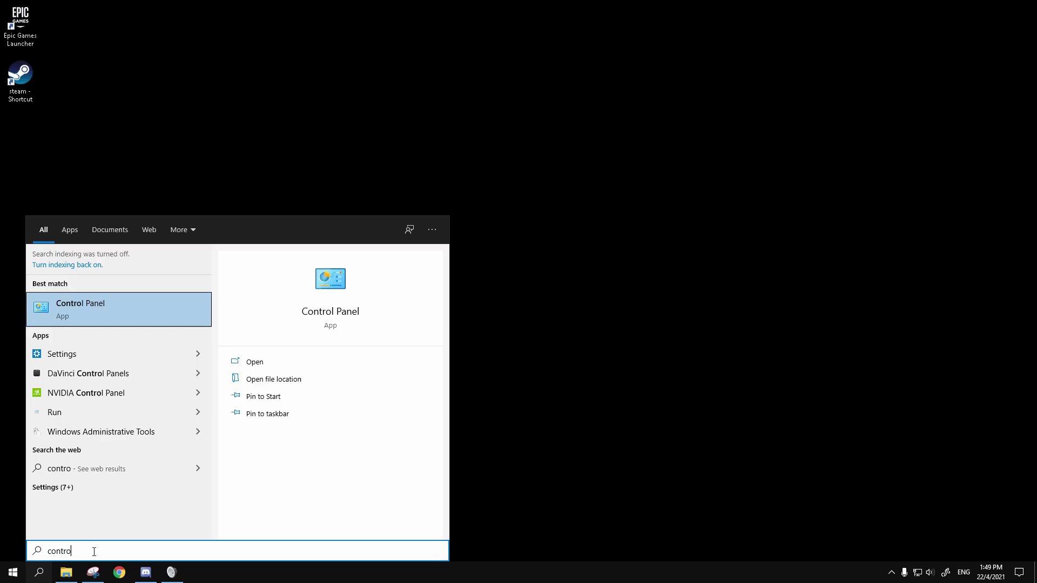
pyautogui.press('Return')
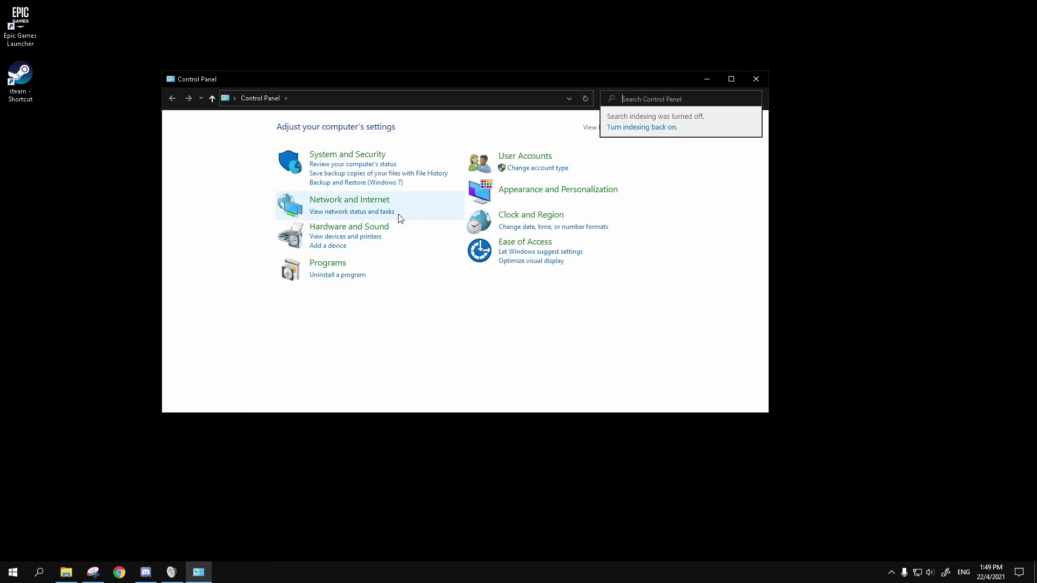
pyautogui.click(372, 236)
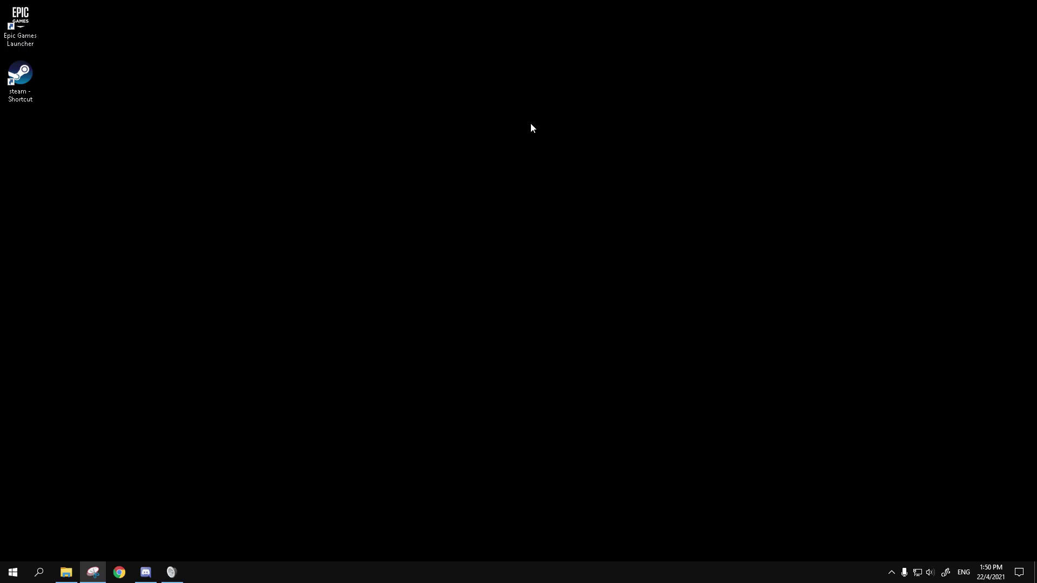
# Launch Steam from its desktop shortcut and open the View menu for Big Picture Mode
pyautogui.doubleClick(33, 78)
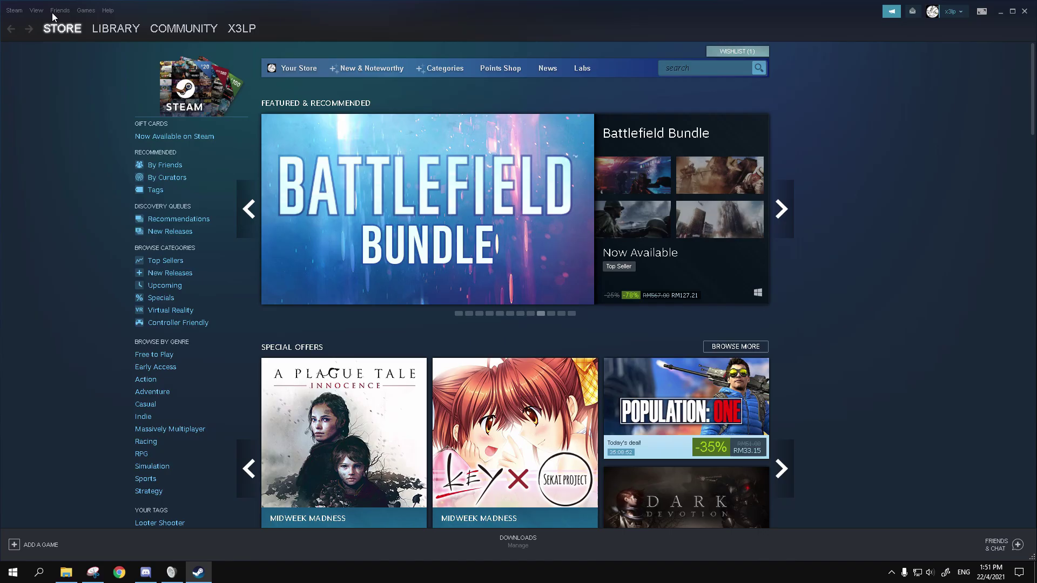
pyautogui.click(35, 11)
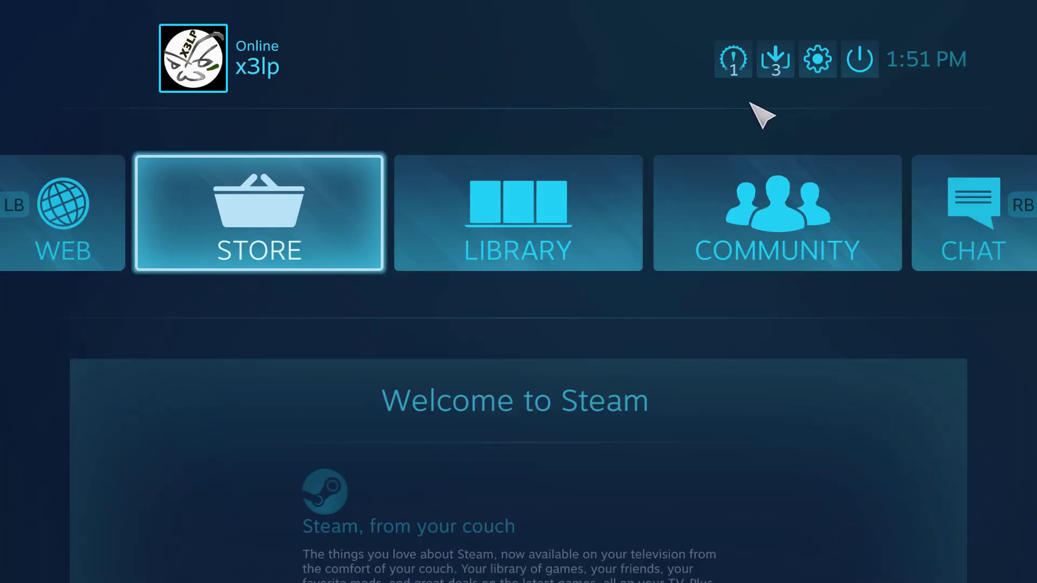
# In Big Picture Controller Settings, toggle Generic, PlayStation and Xbox configuration support on then off, and return home
pyautogui.click(806, 73)
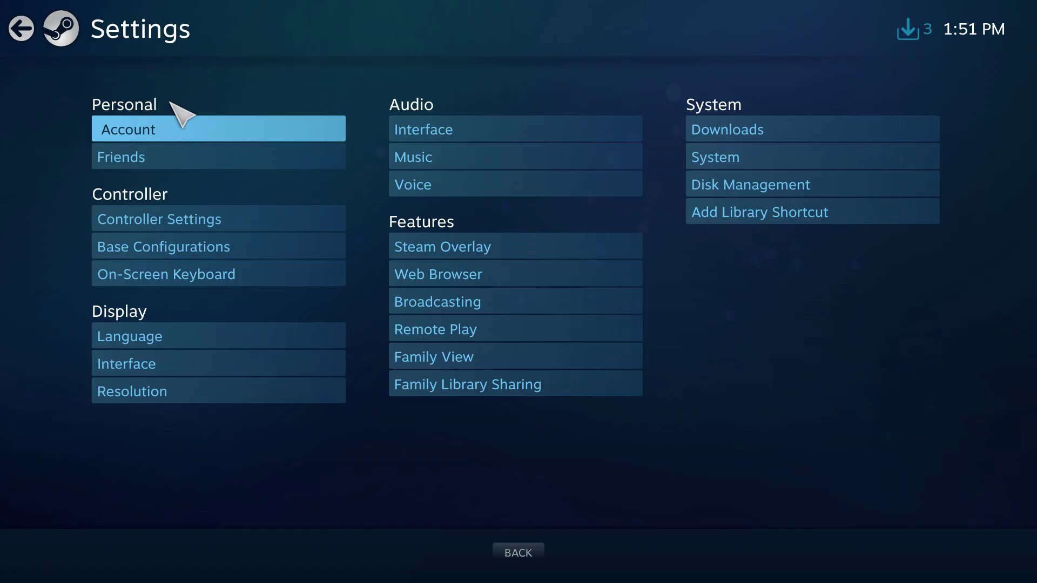
pyautogui.click(162, 221)
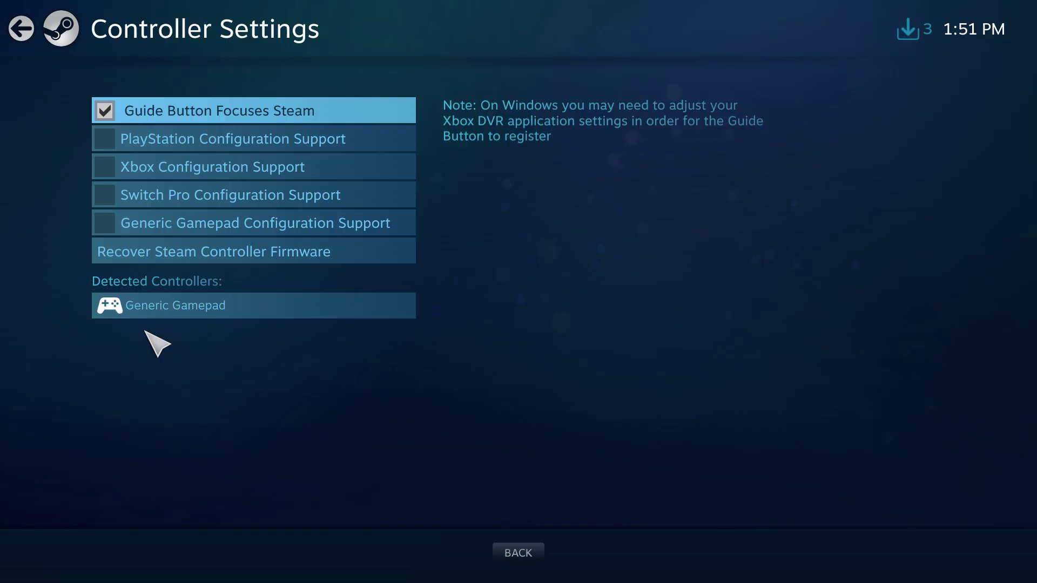
pyautogui.click(103, 221)
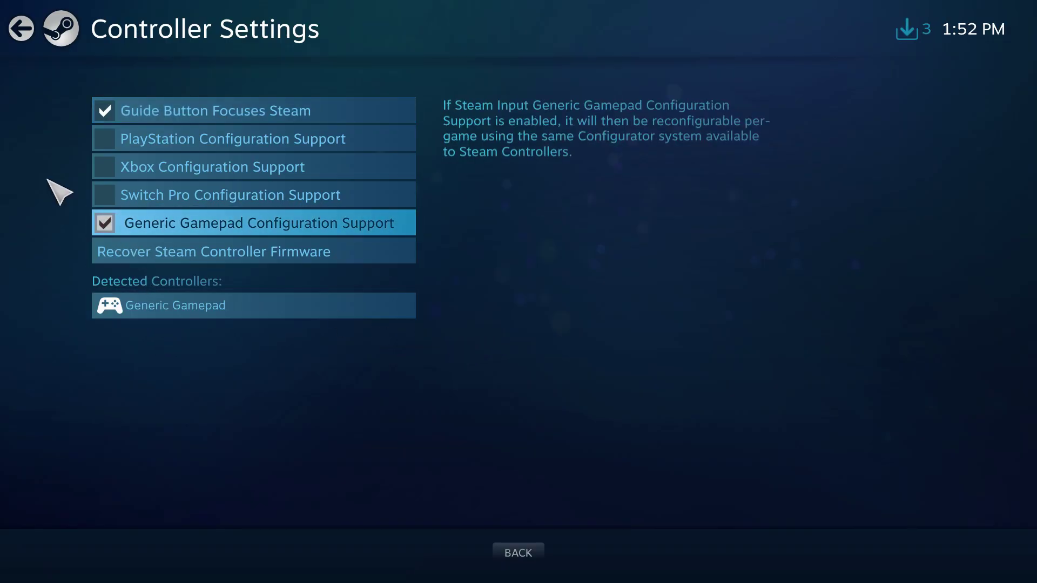
pyautogui.click(104, 222)
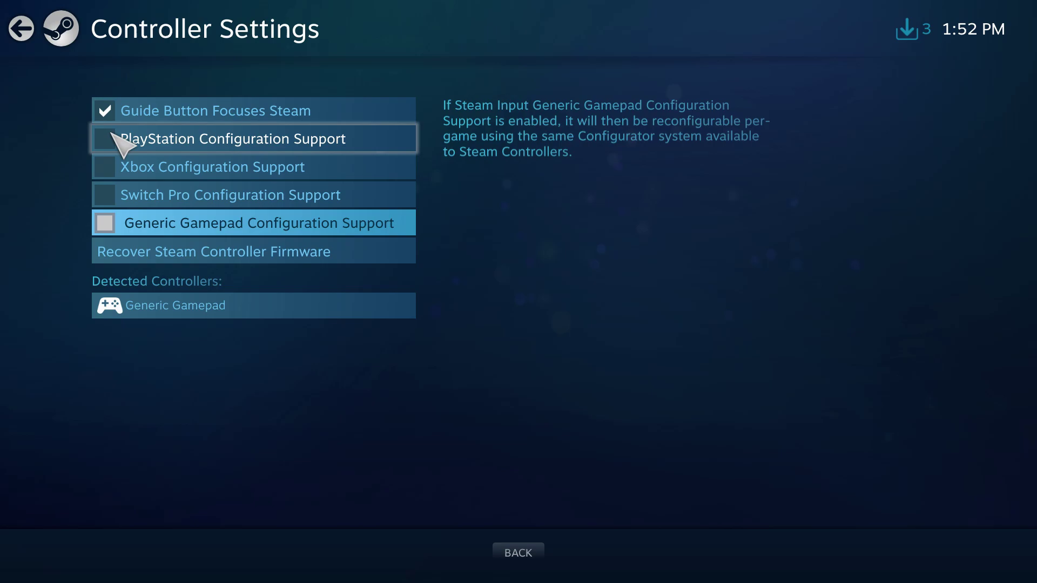
pyautogui.click(114, 139)
pyautogui.click(104, 138)
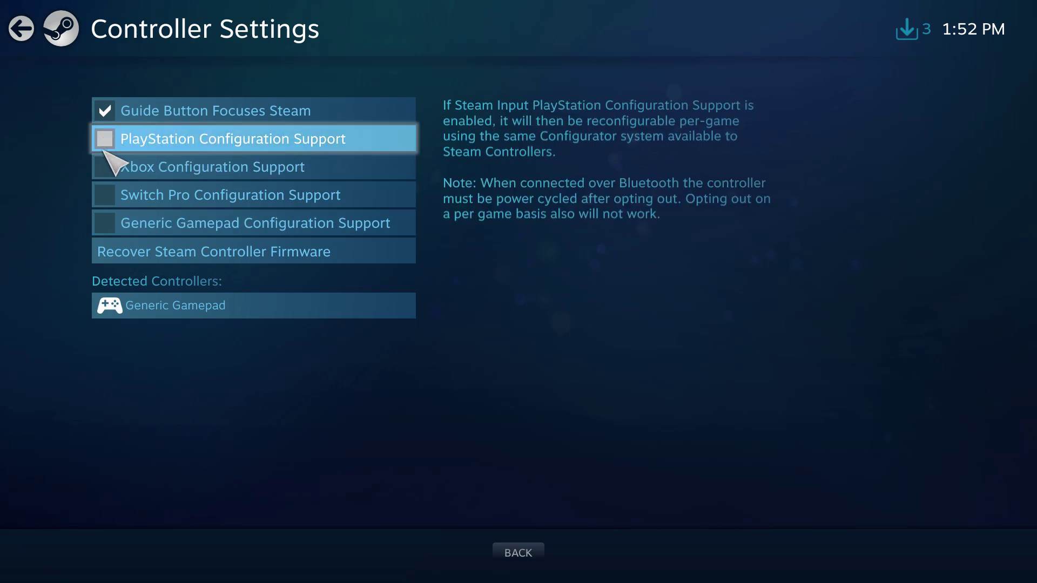
pyautogui.click(104, 166)
pyautogui.click(104, 167)
pyautogui.click(357, 224)
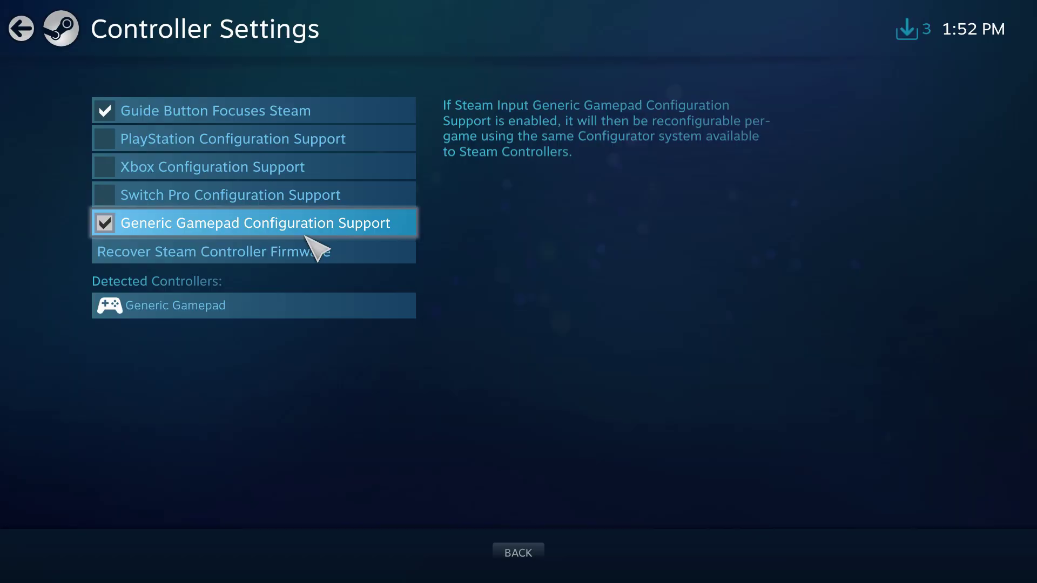
pyautogui.click(111, 221)
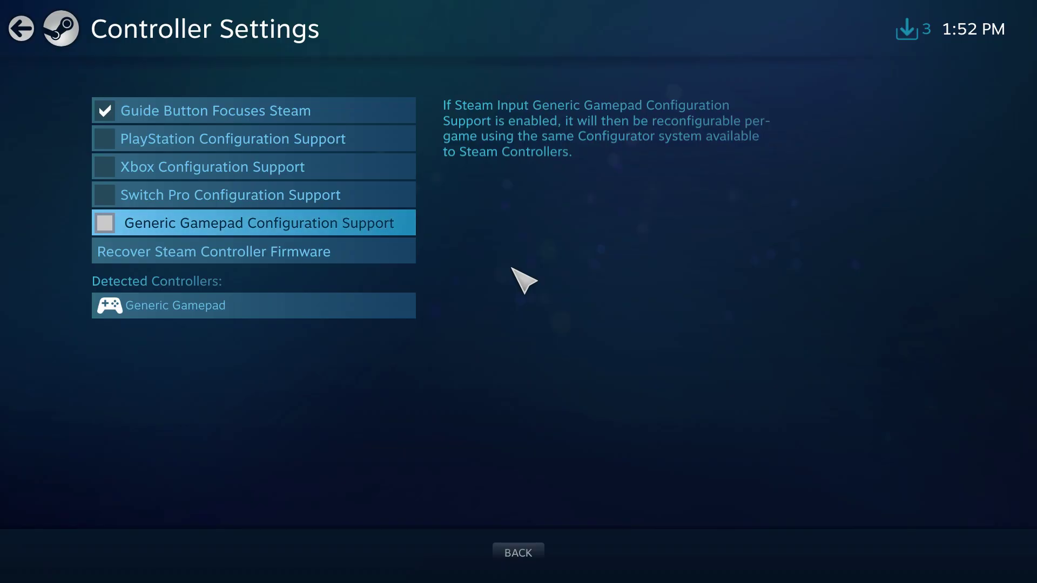
pyautogui.press('Escape')
# Exit Big Picture to the desktop client, show the Library and open the Games menu
pyautogui.click(861, 61)
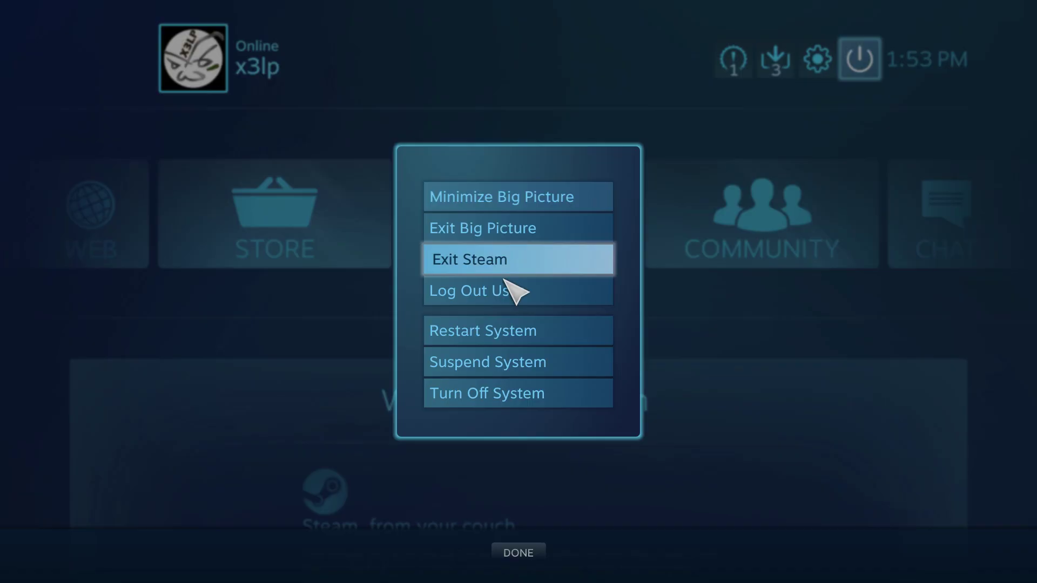
pyautogui.click(518, 238)
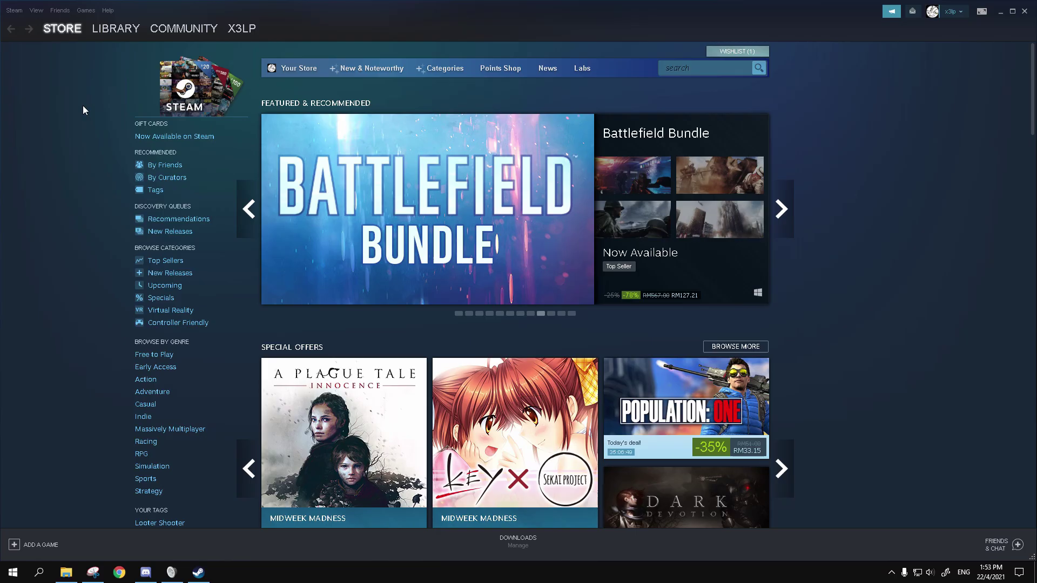
pyautogui.click(124, 28)
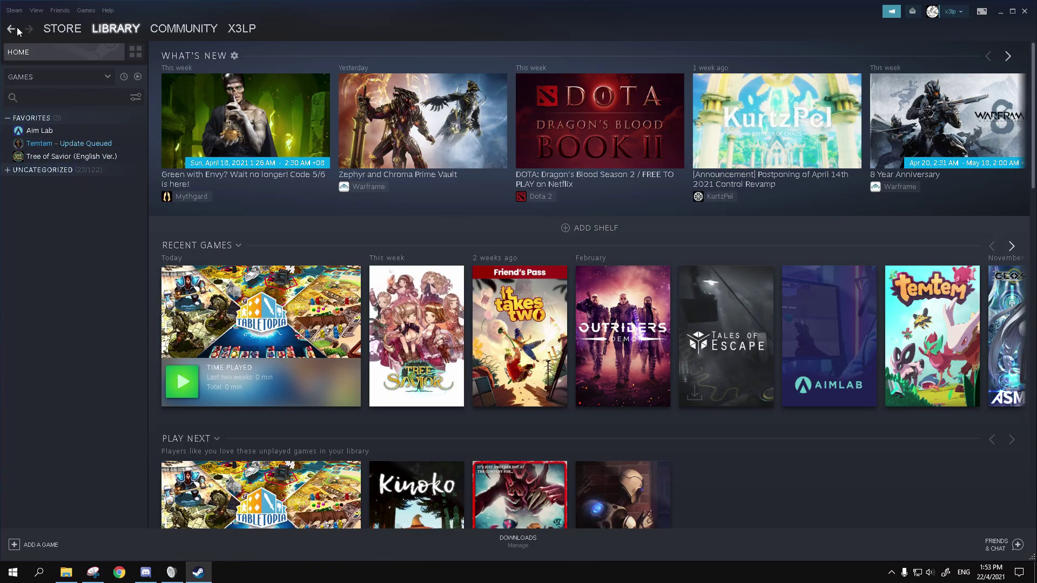
pyautogui.click(85, 11)
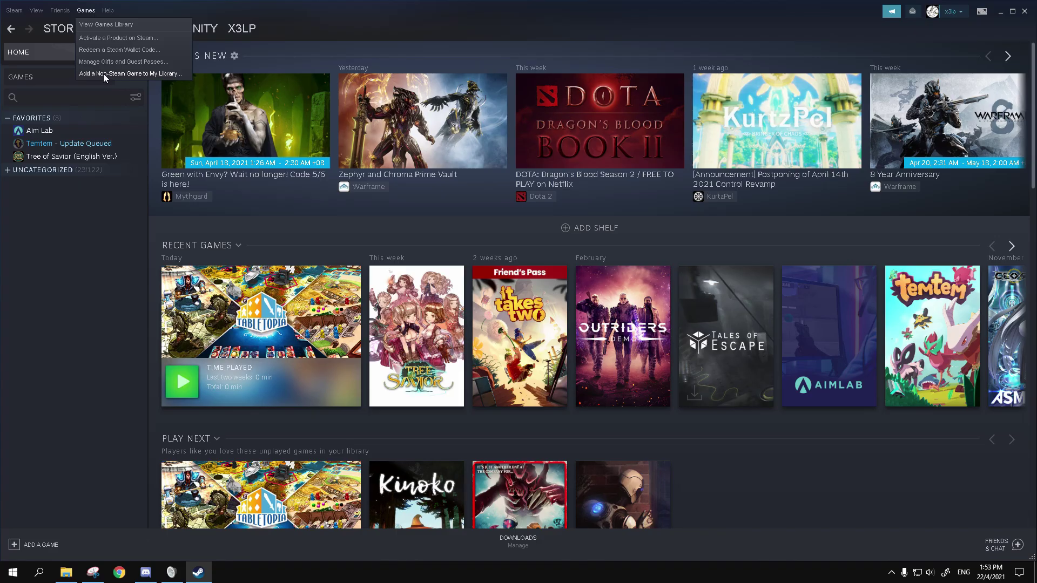
# Start Add a Non-Steam Game and tick Epic Games Launcher in the program list
pyautogui.click(104, 74)
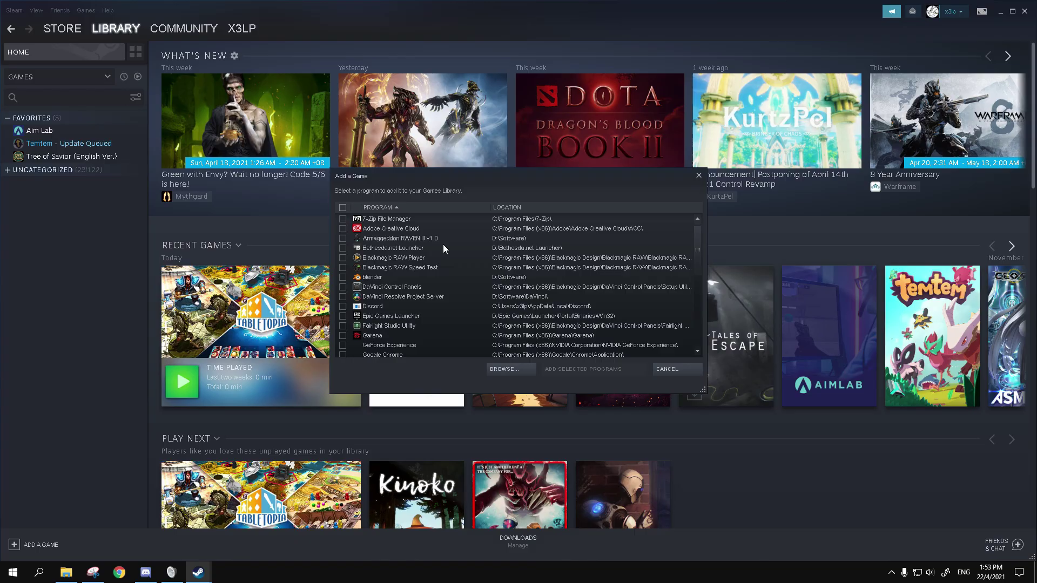
pyautogui.scroll(-4, 417, 247)
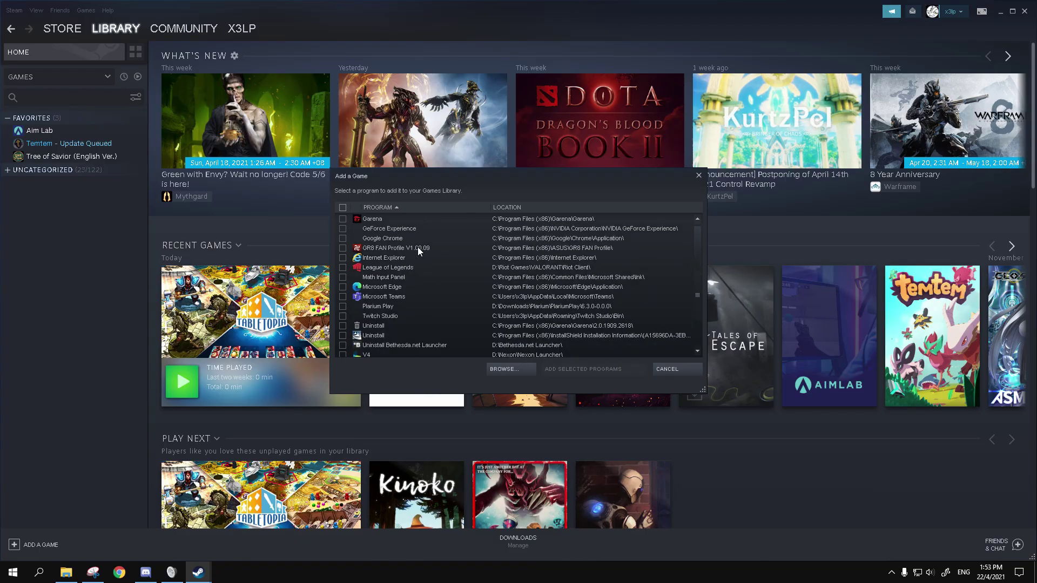
pyautogui.scroll(3, 417, 250)
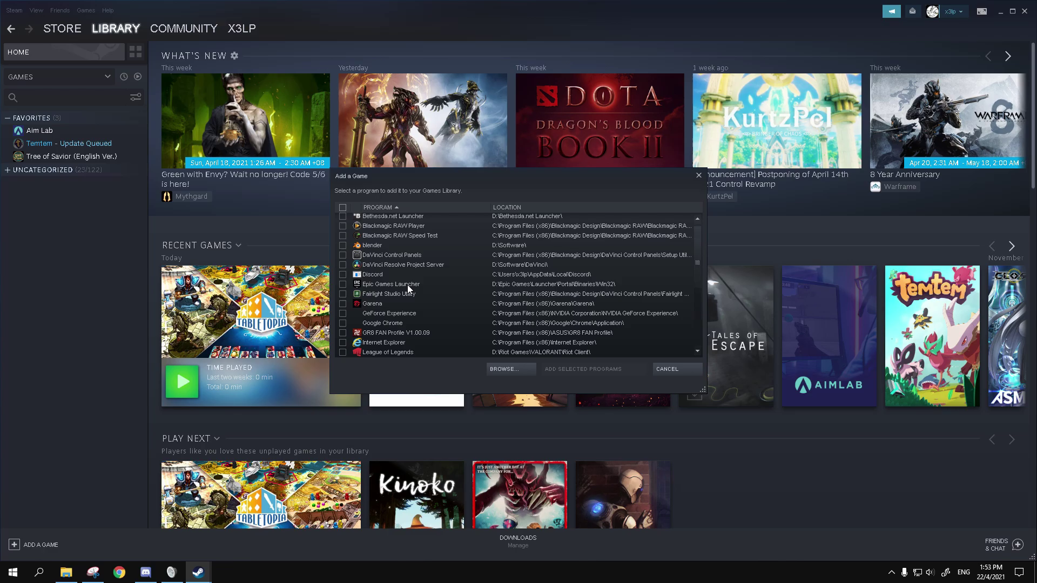
pyautogui.click(343, 284)
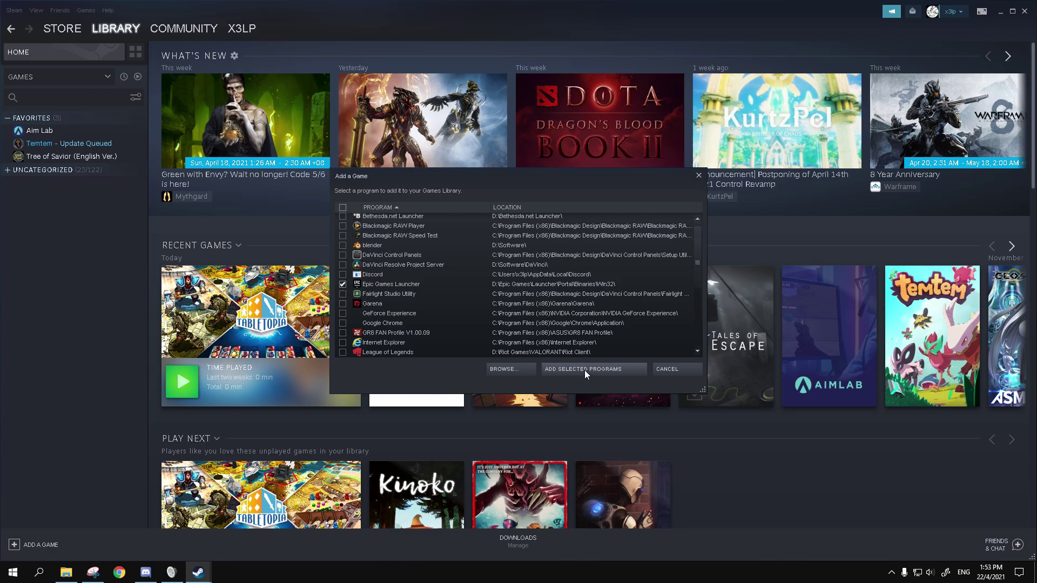
pyautogui.scroll(-3, 381, 217)
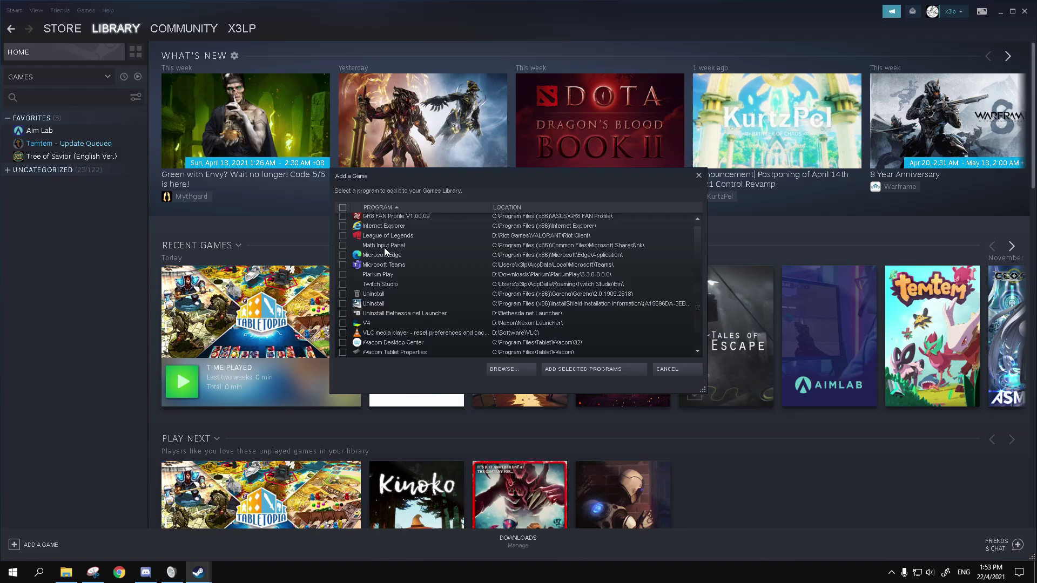
pyautogui.scroll(5, 384, 251)
# Cancel the Browse file picker without choosing a file and minimise the main Steam window
pyautogui.click(498, 370)
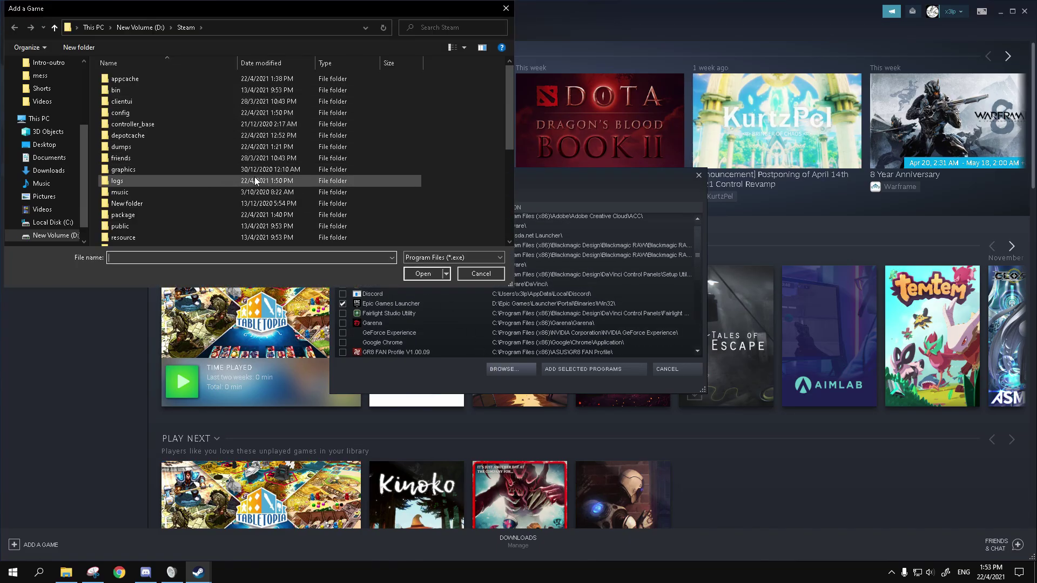
pyautogui.scroll(-3, 232, 183)
pyautogui.scroll(3, 261, 185)
pyautogui.click(476, 276)
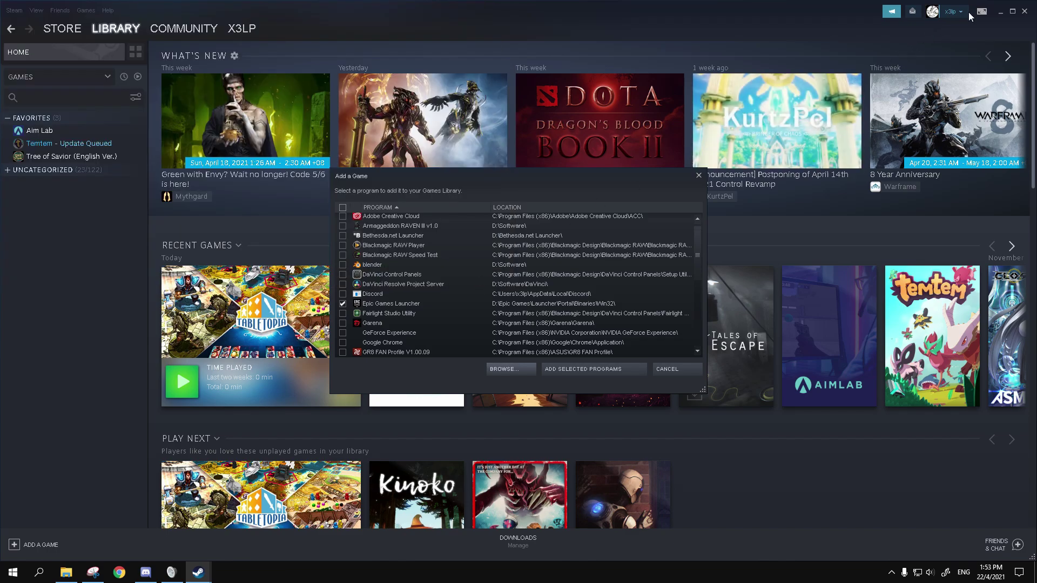
pyautogui.click(1000, 11)
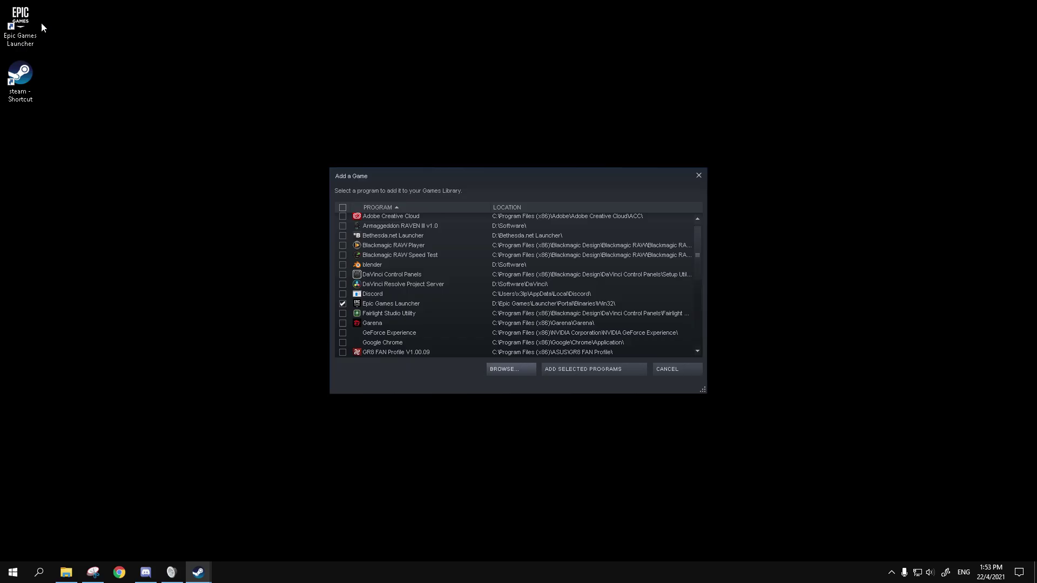
# Open the Epic Games Launcher shortcut's file location and check the full Win32 folder path
pyautogui.rightClick(26, 22)
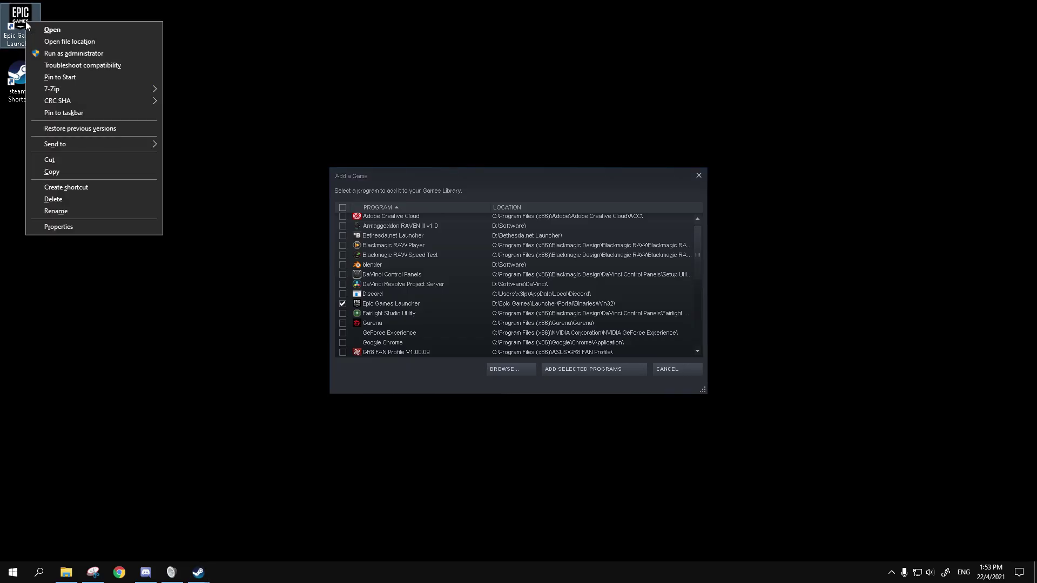
pyautogui.click(59, 41)
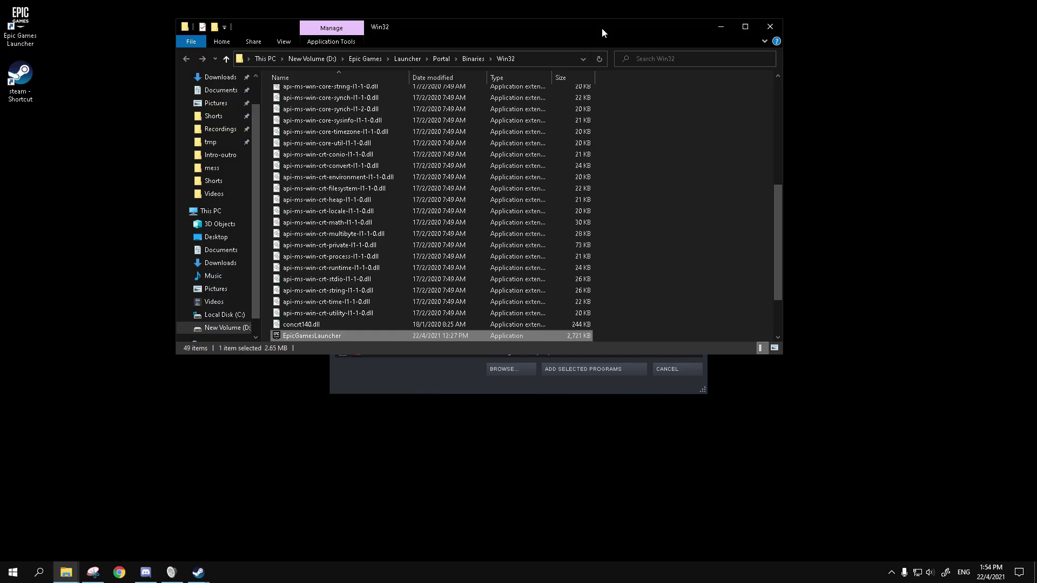
pyautogui.click(540, 59)
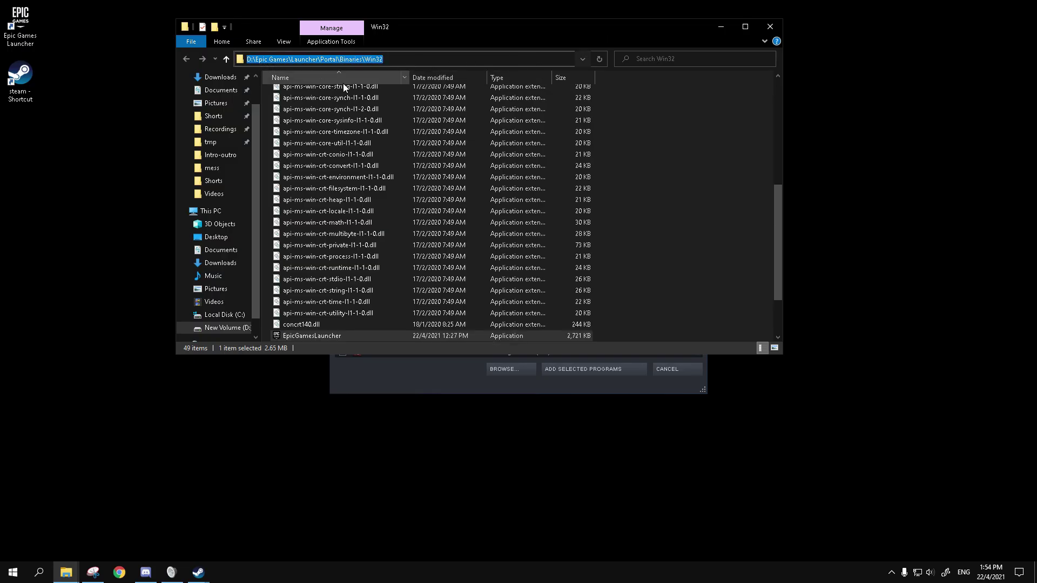
pyautogui.scroll(-2, 364, 269)
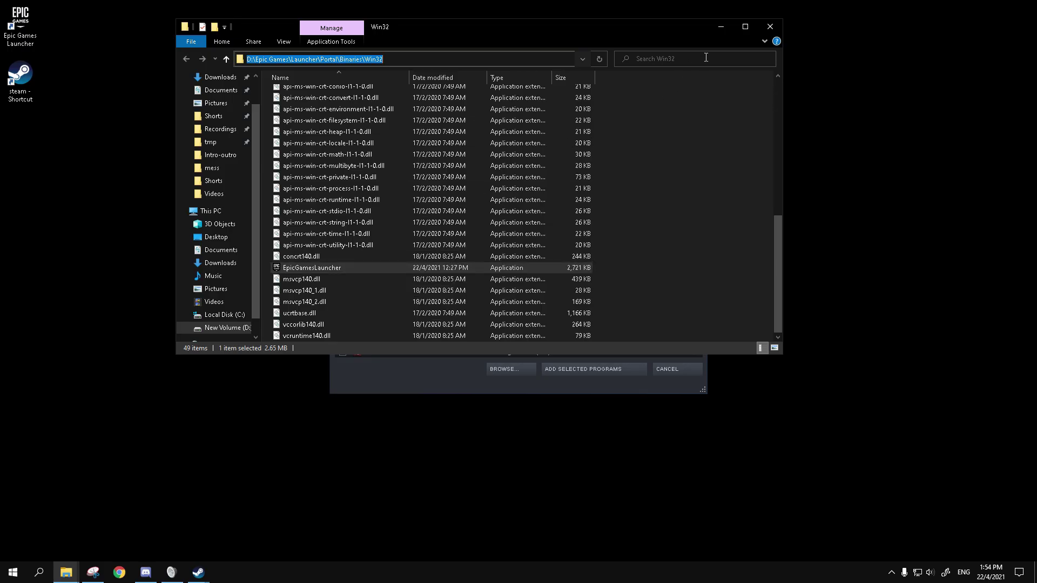
# Tick Epic Games Launcher in Add a Game and add the selected programs
pyautogui.click(720, 28)
pyautogui.click(344, 304)
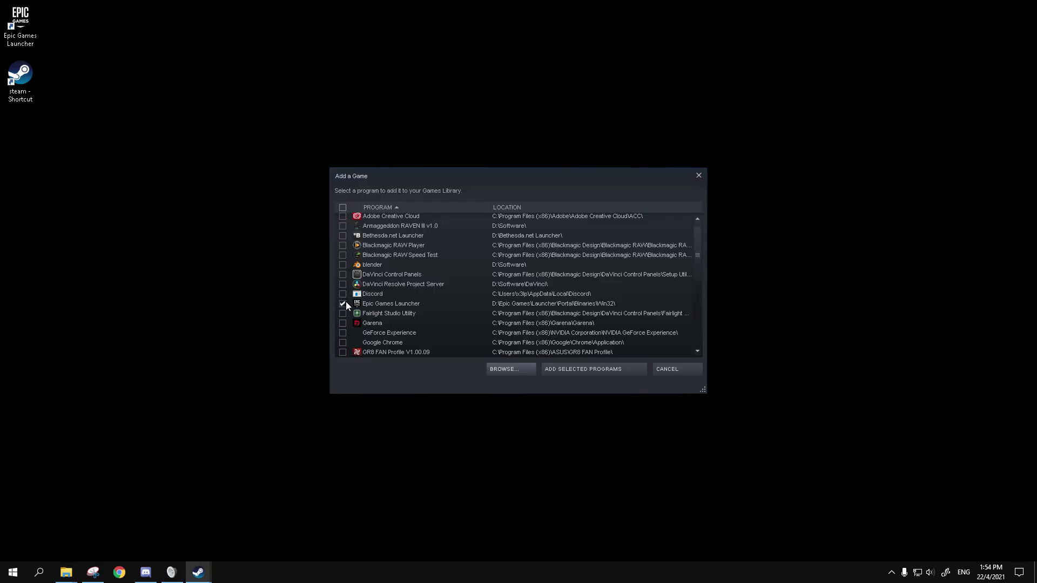
pyautogui.click(586, 370)
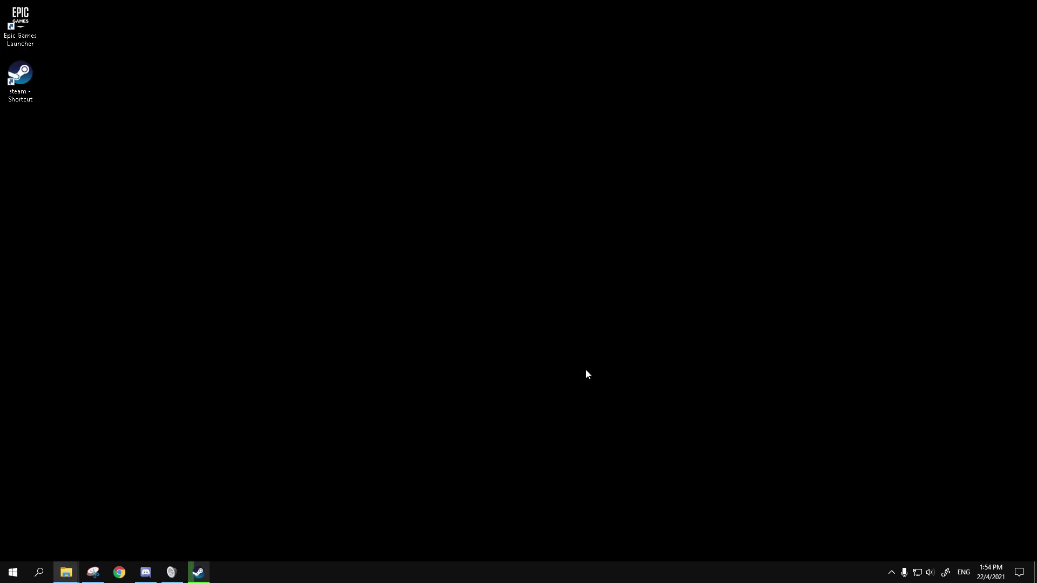
# Restore Steam, find Epic Games Launcher under Uncategorized, and test-launch it with Play
pyautogui.click(206, 573)
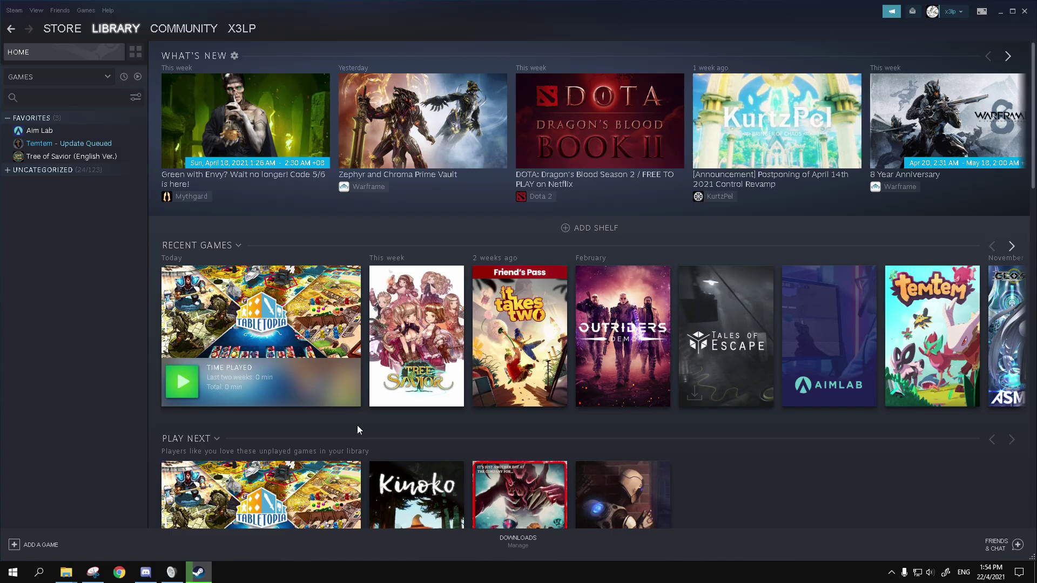
pyautogui.click(20, 169)
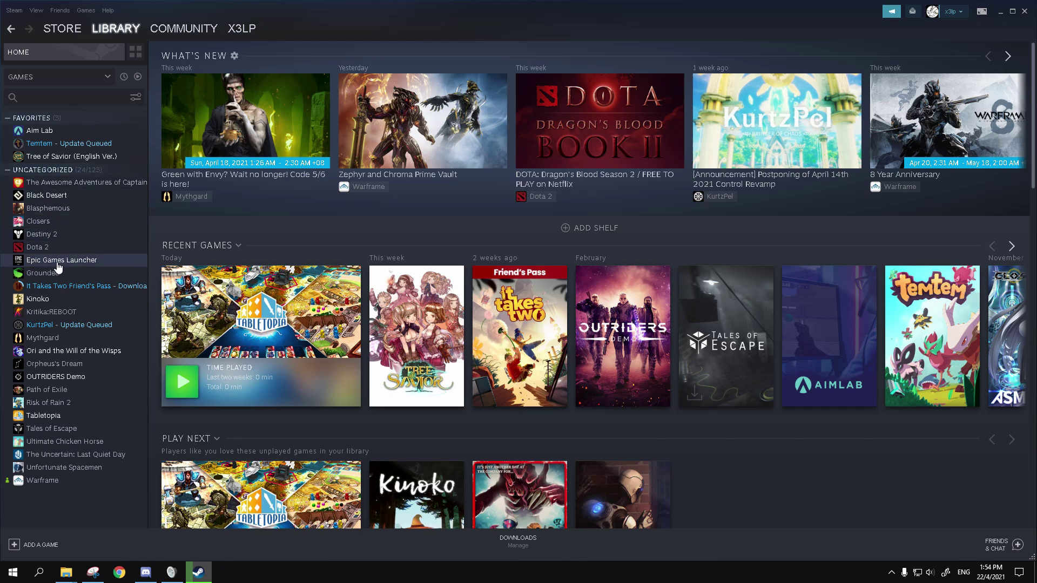
pyautogui.click(60, 261)
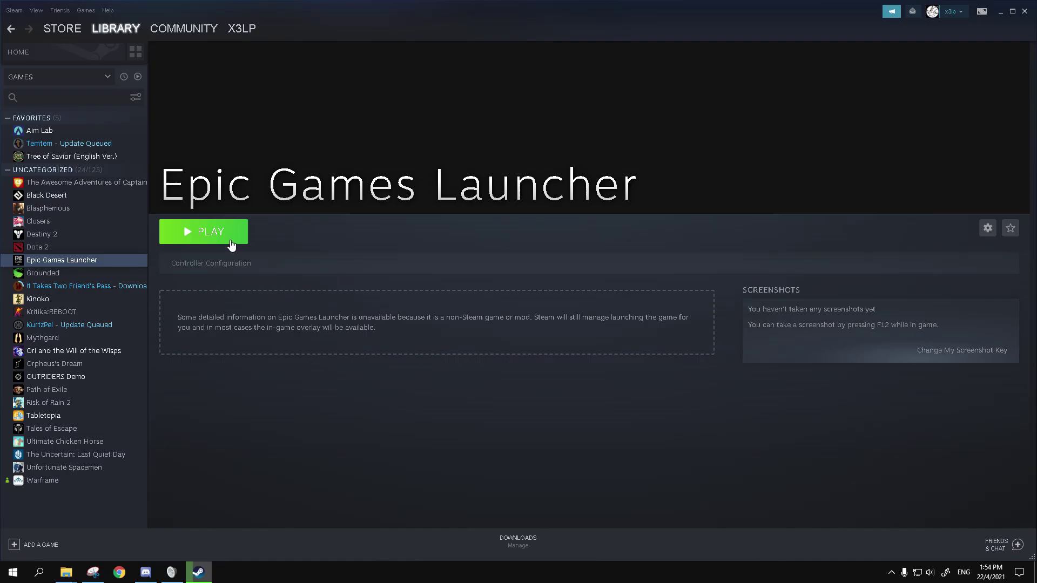
pyautogui.click(206, 238)
pyautogui.moveTo(132, 28)
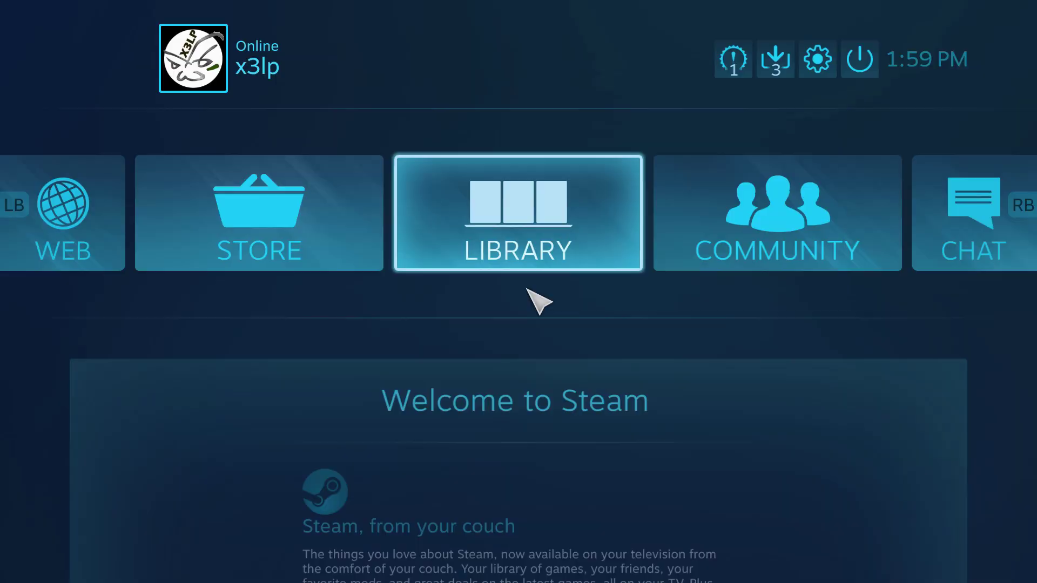
# In the Big Picture library, open Epic Games Launcher's Manage Shortcut and its Controller Configuration
pyautogui.click(545, 225)
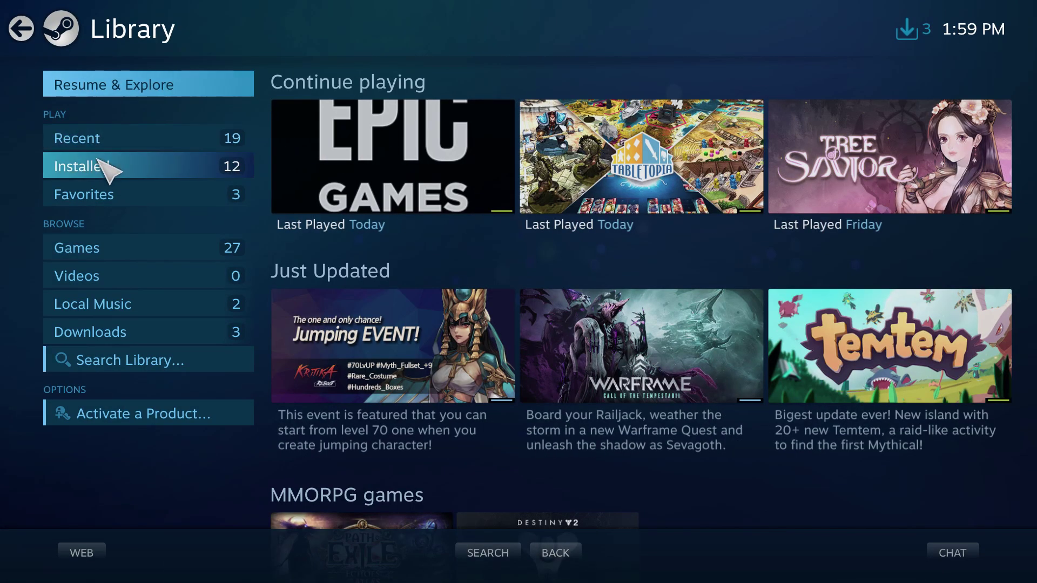
pyautogui.click(104, 166)
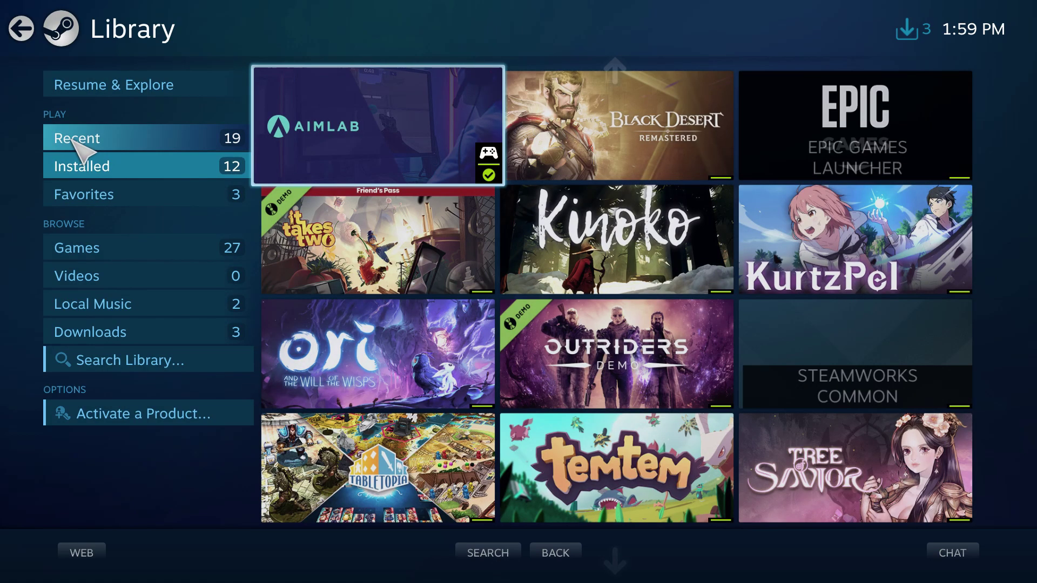
pyautogui.click(71, 137)
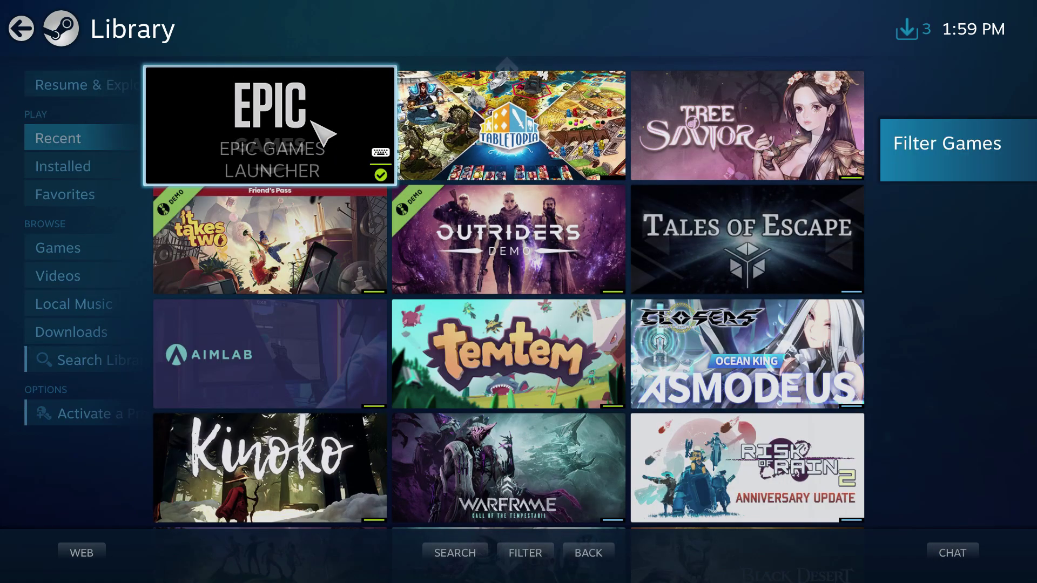
pyautogui.click(302, 130)
pyautogui.click(121, 221)
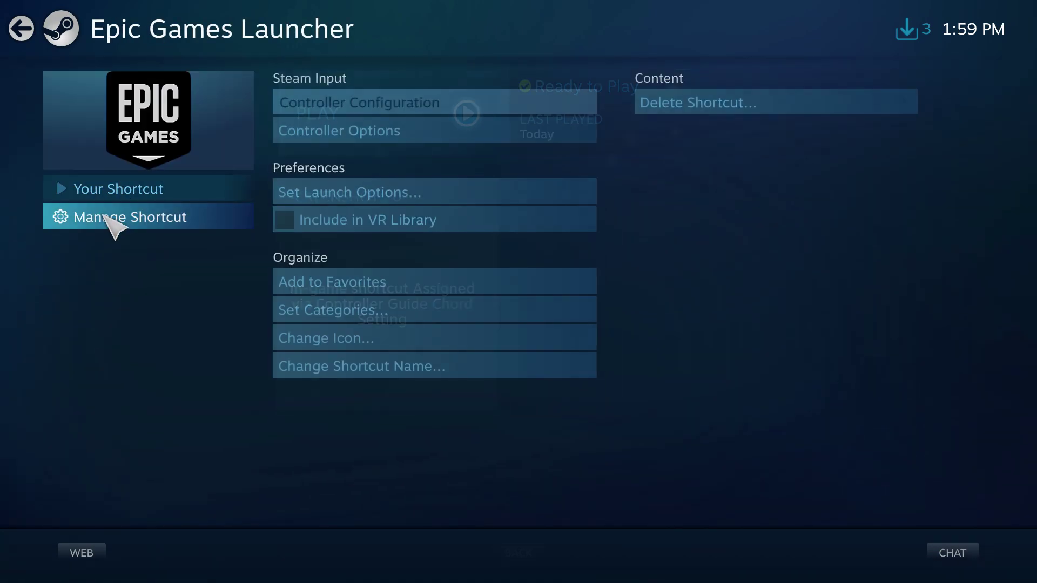
pyautogui.click(359, 109)
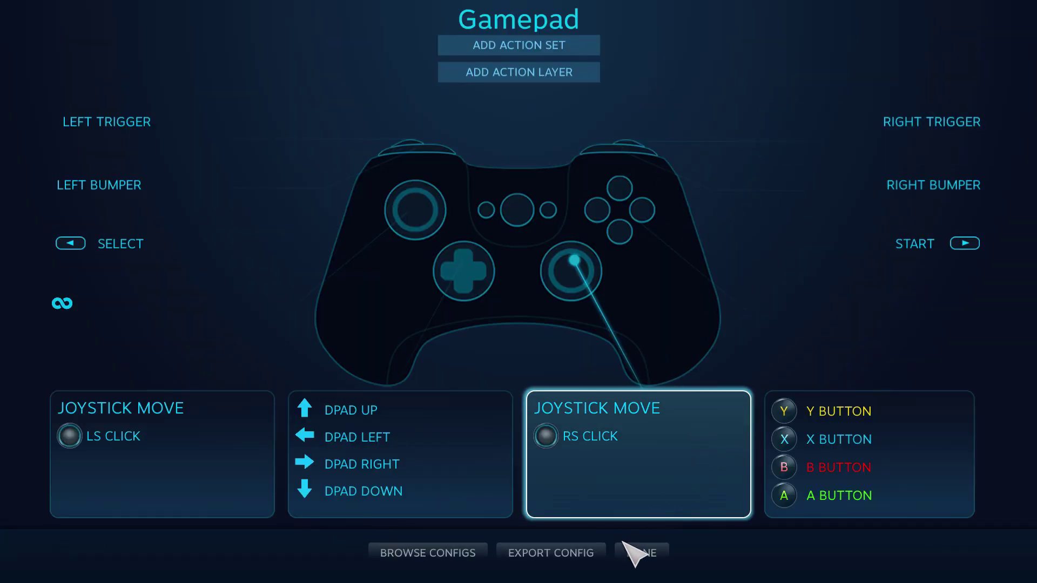
pyautogui.click(637, 553)
# Enable Overlay on Non-Steam Game and set Steam Input Per-Game Setting to Forced On, then confirm
pyautogui.click(234, 135)
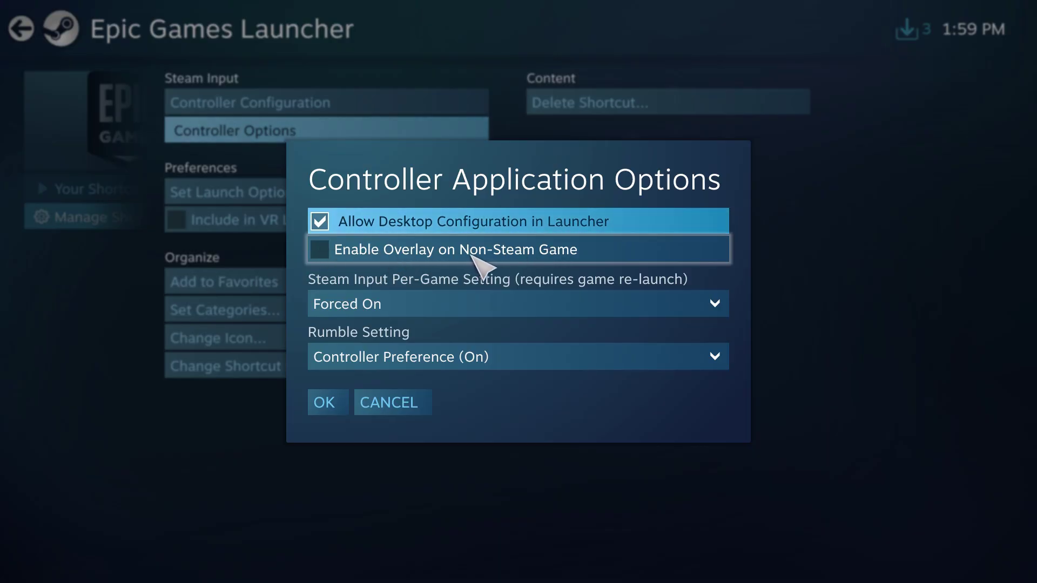
pyautogui.click(322, 251)
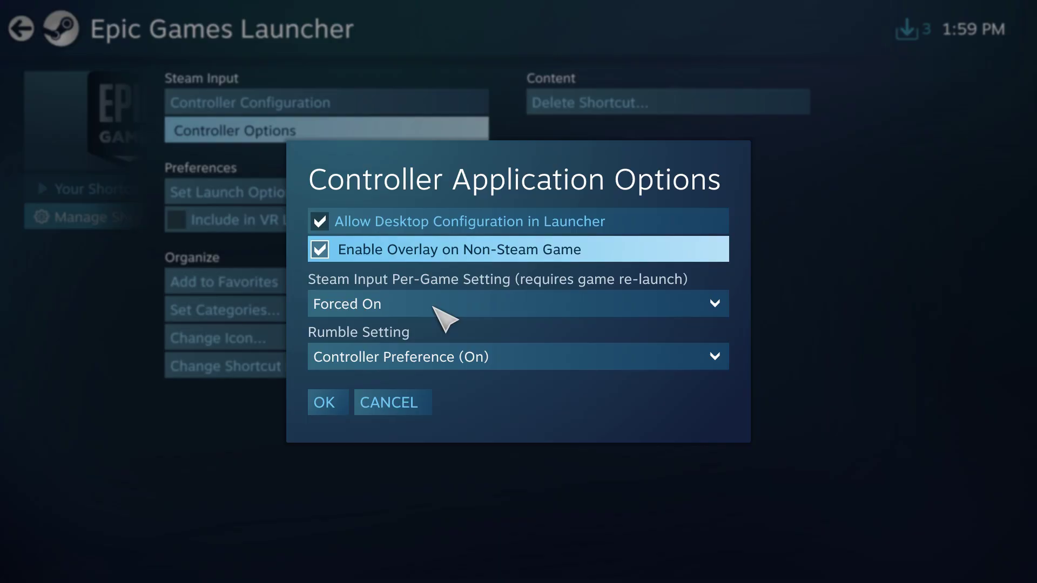
pyautogui.click(460, 303)
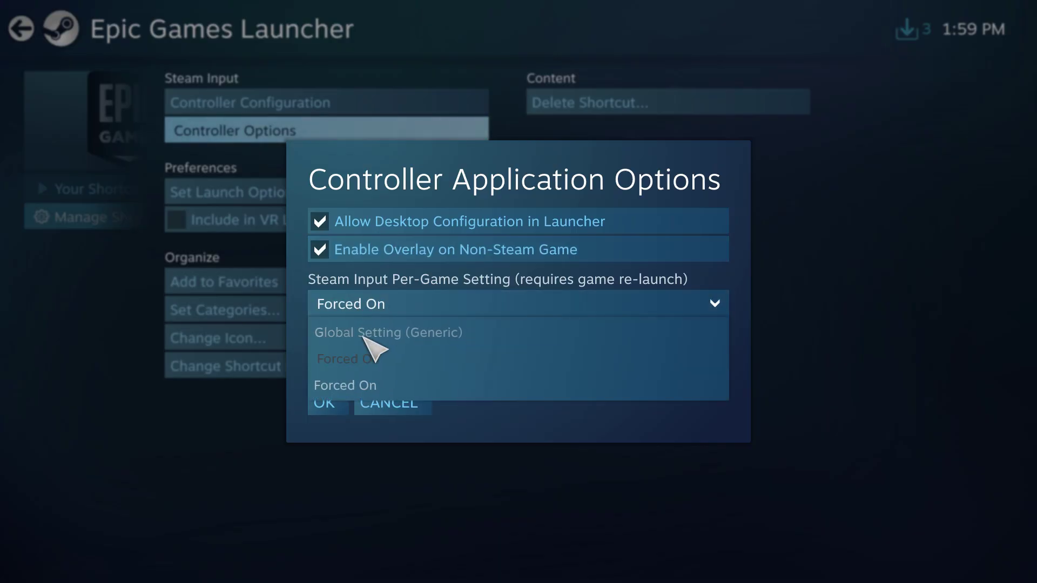
pyautogui.click(408, 333)
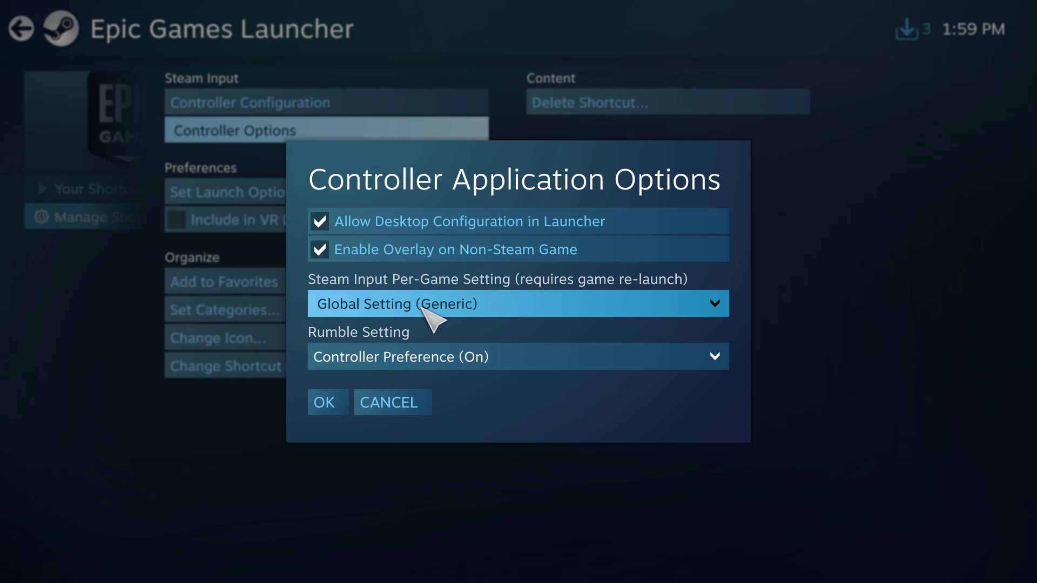
pyautogui.click(477, 306)
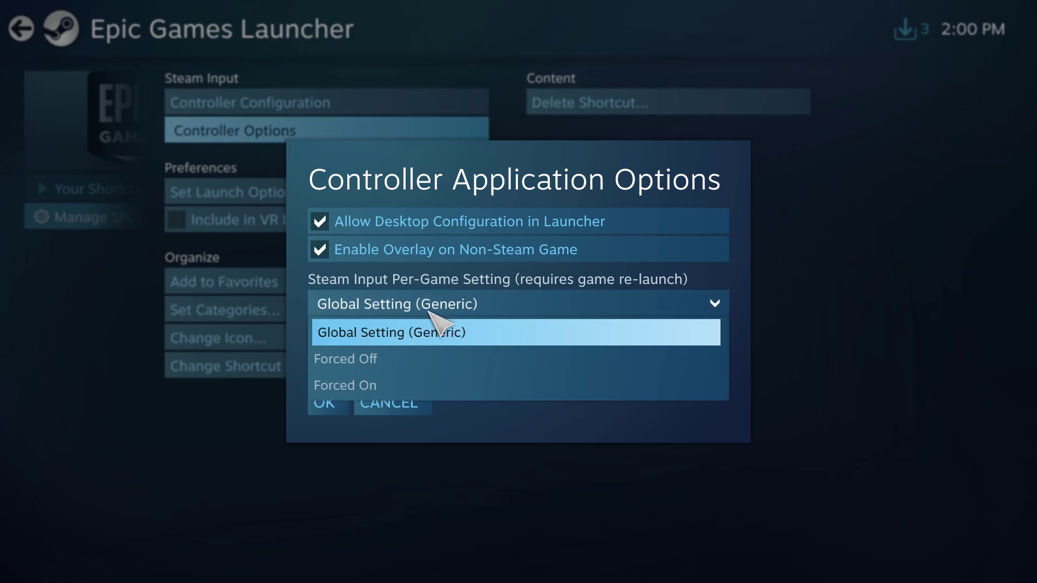
pyautogui.click(383, 384)
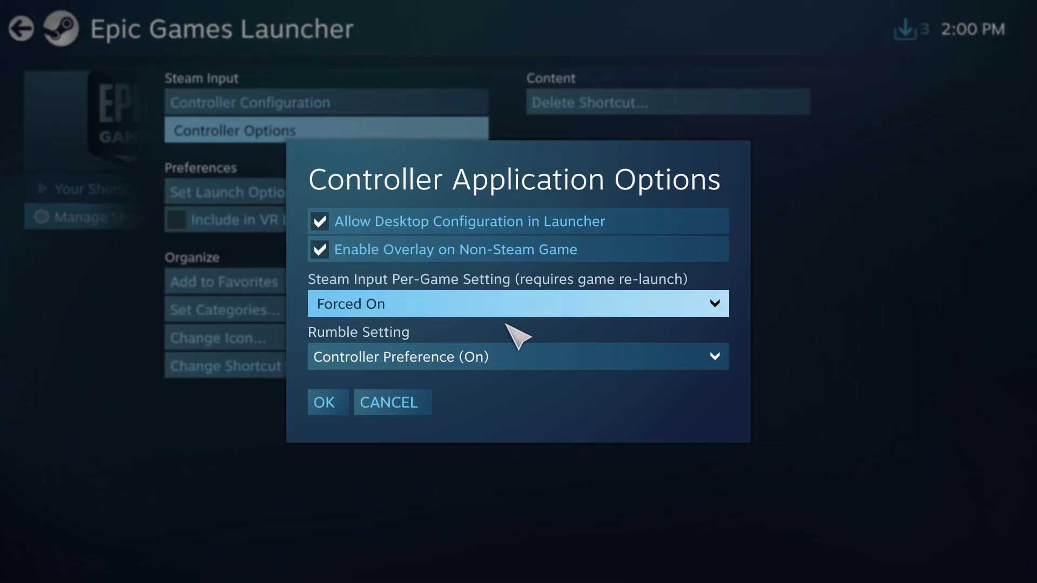
pyautogui.click(394, 310)
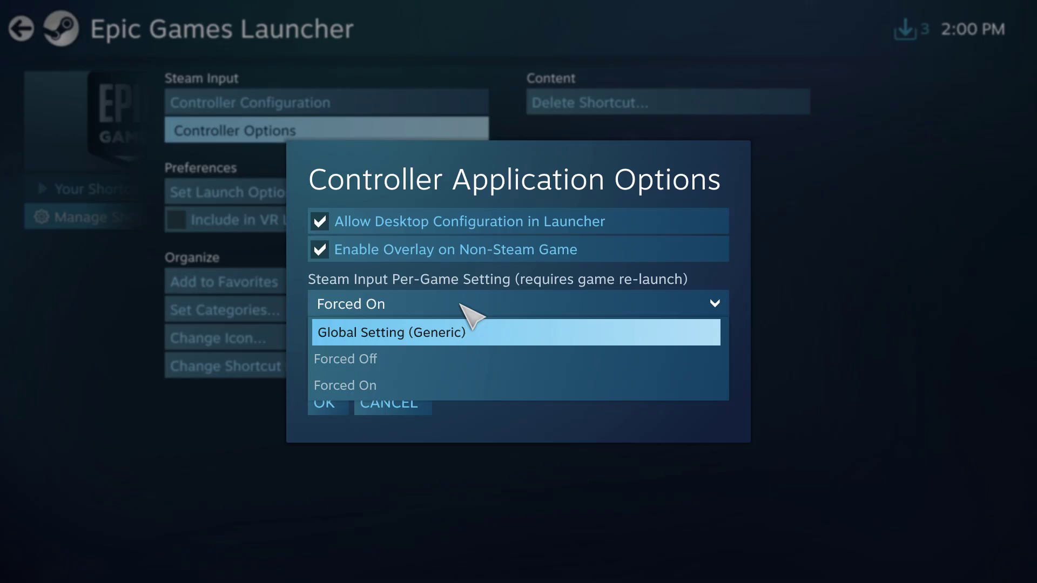
pyautogui.click(300, 313)
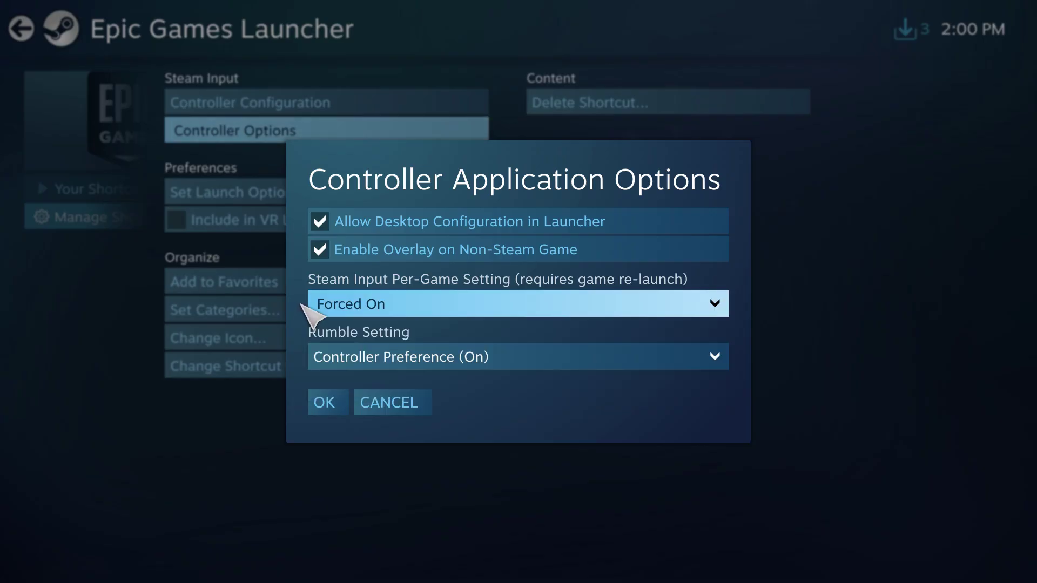
pyautogui.click(340, 400)
# Back out to the Big Picture home screen and choose Exit Big Picture from Power
pyautogui.click(21, 28)
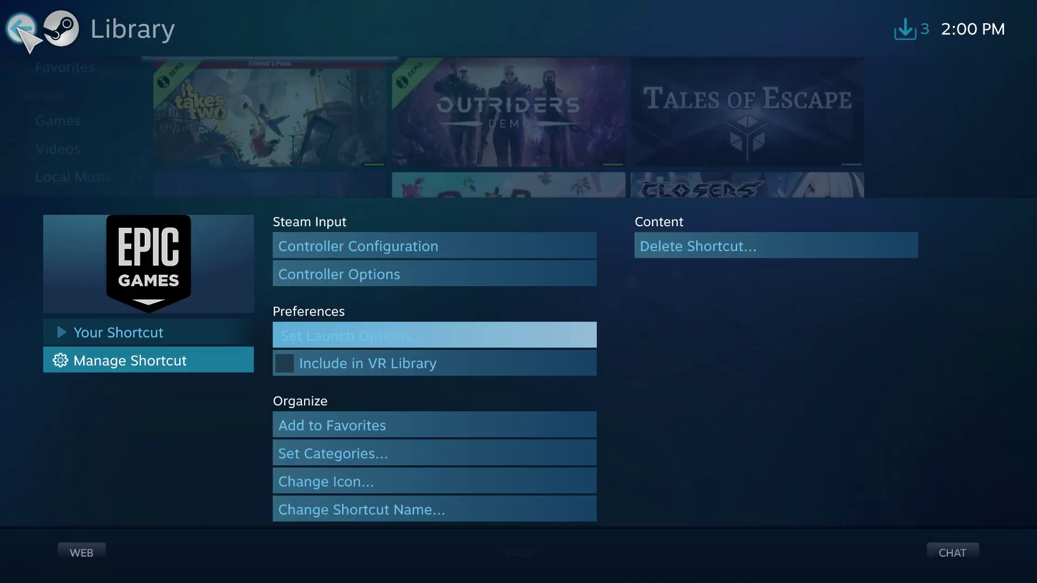
pyautogui.click(19, 28)
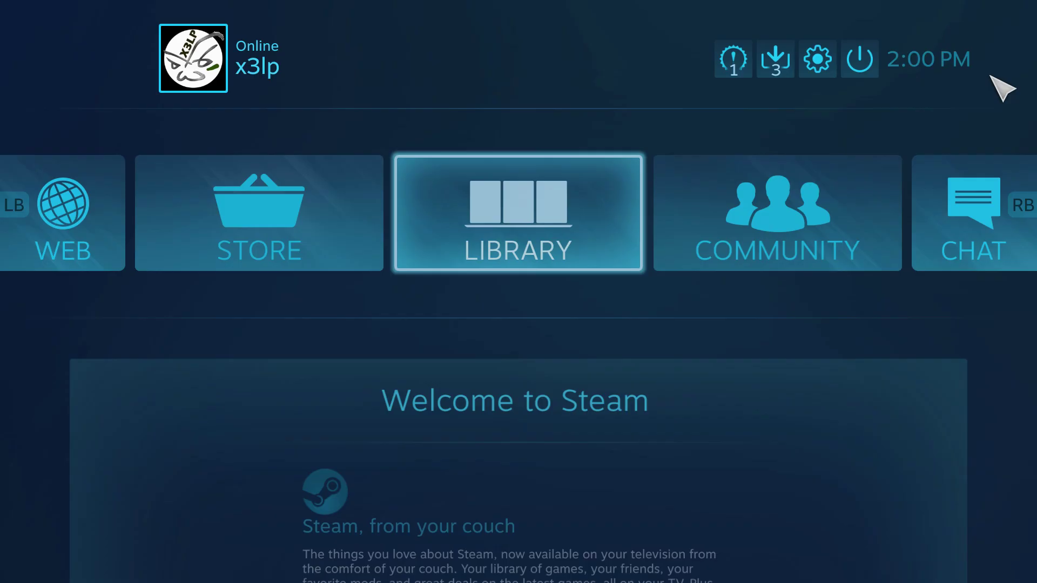
pyautogui.click(859, 58)
pyautogui.click(511, 224)
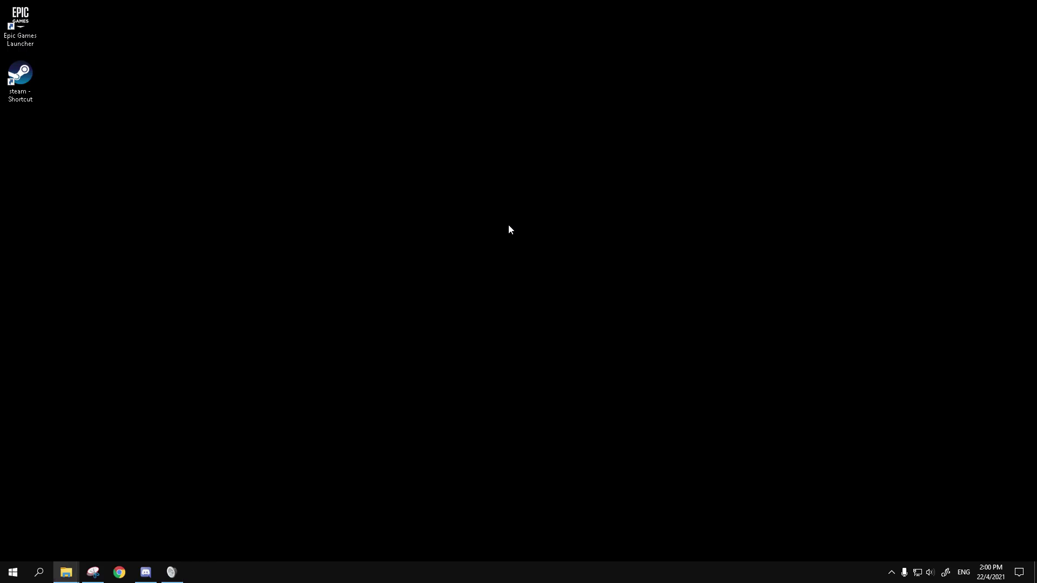
# Reopen the Steam window from the system tray and dismiss the 'Using a controller?' prompt
pyautogui.click(891, 572)
pyautogui.click(891, 531)
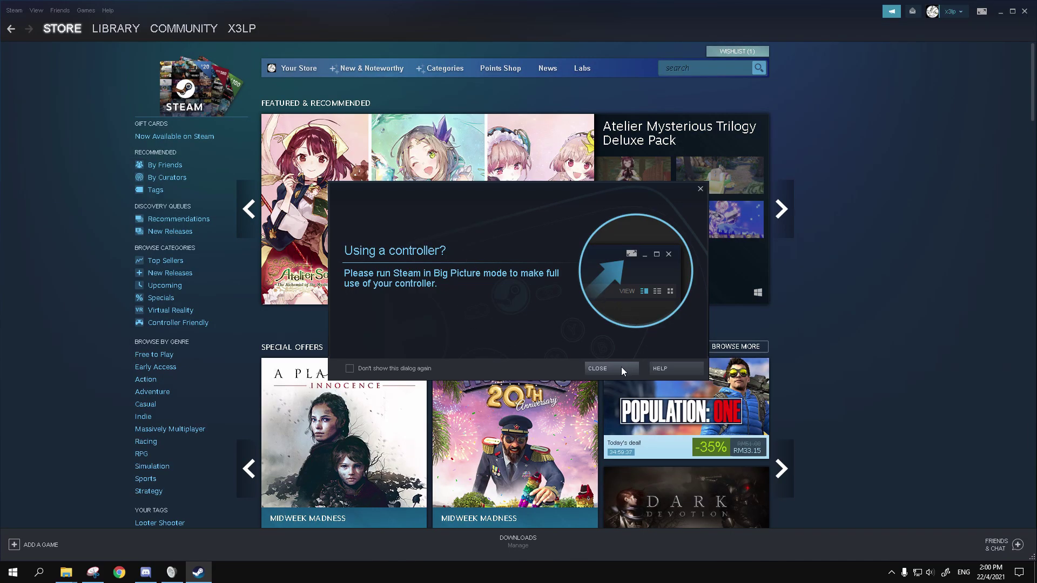
pyautogui.click(621, 368)
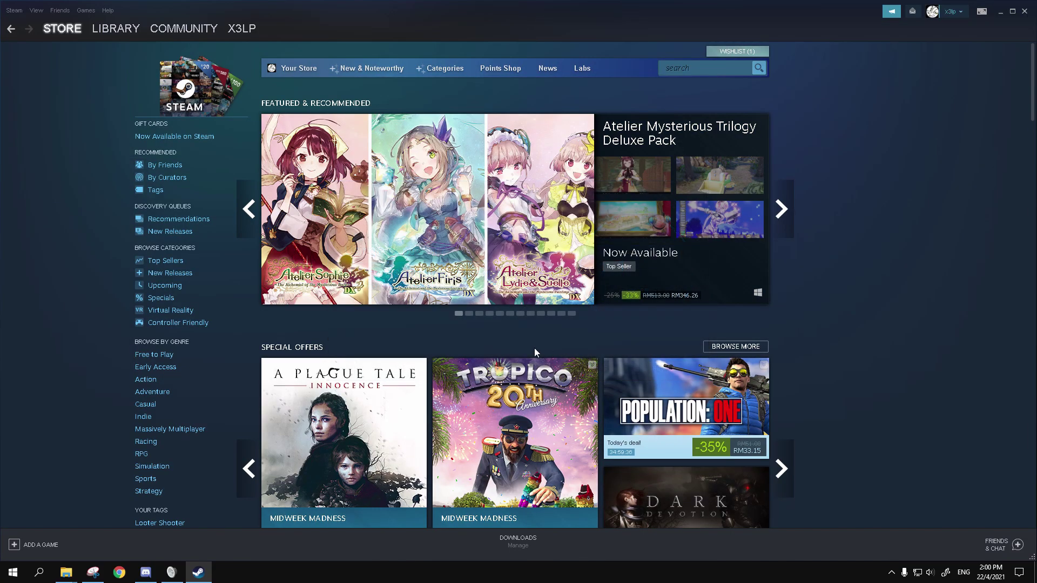
# Switch the desktop Steam client to the Library
pyautogui.click(103, 28)
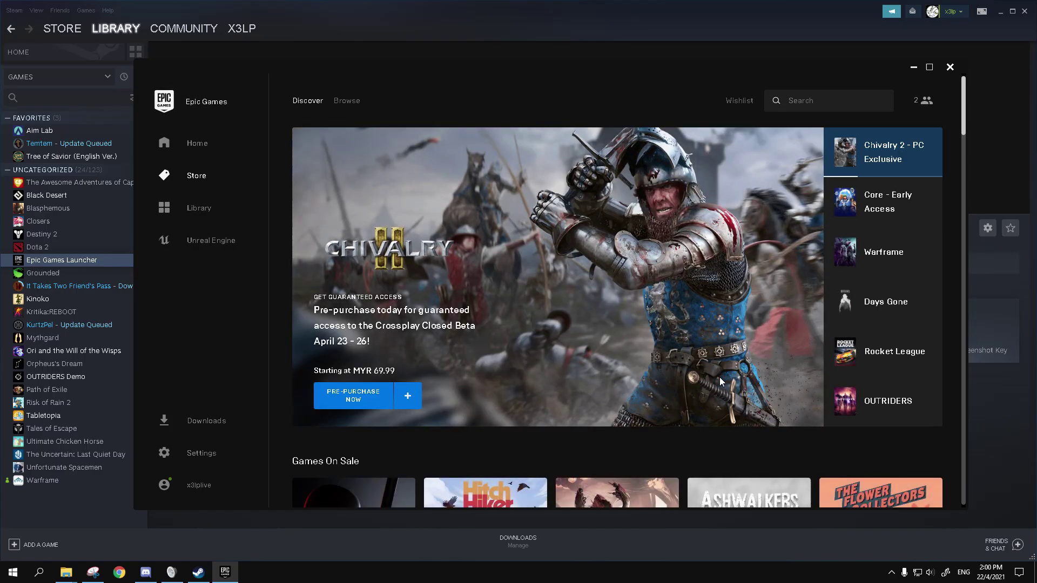
# Launch Sherlock Holmes: Crimes & Punishments from the Epic Games library
pyautogui.click(196, 211)
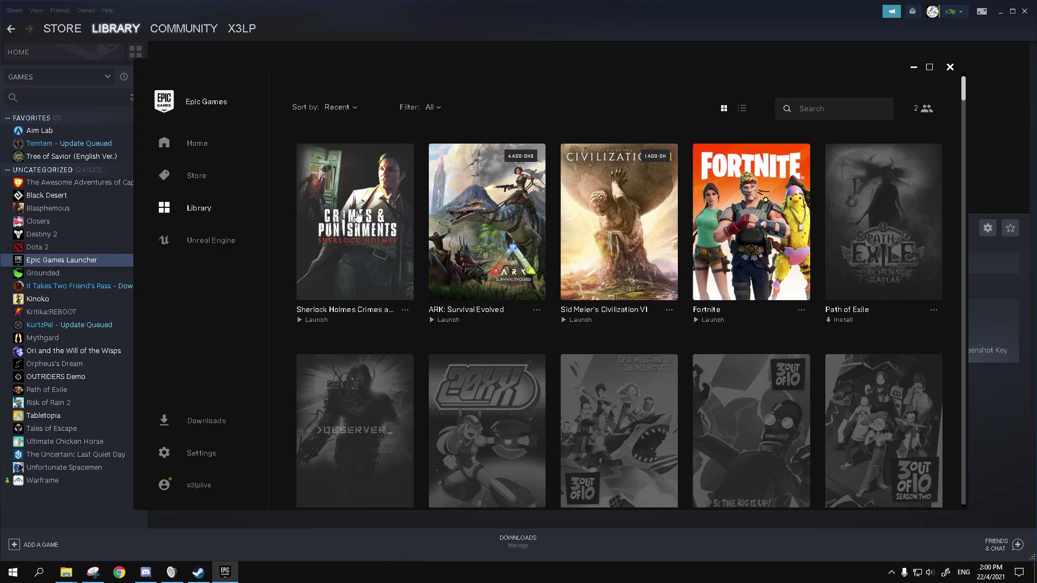
pyautogui.click(356, 215)
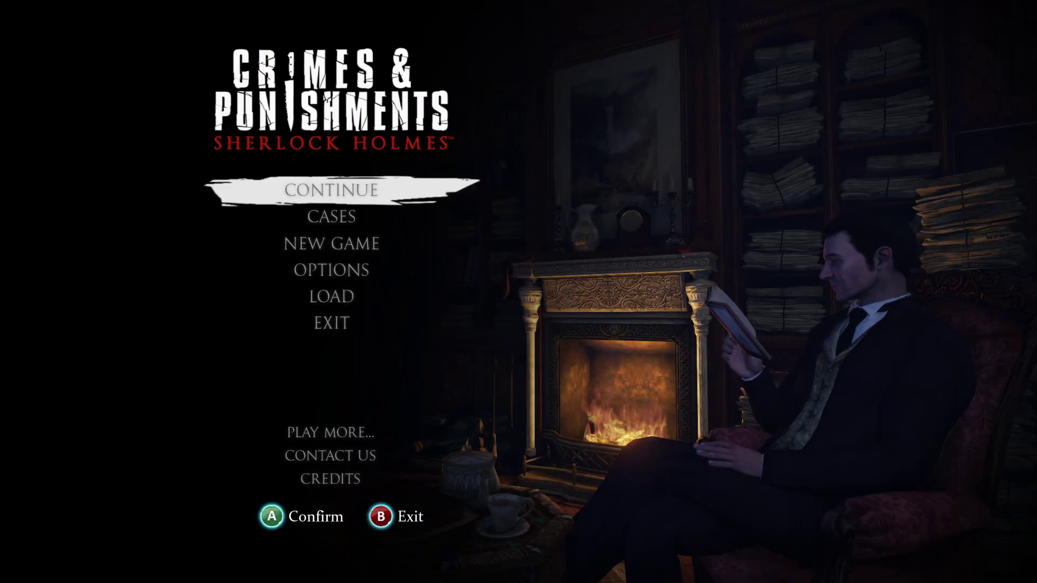
# Move up and down the main menu with the controller D-pad, between New Game, Load and Options
pyautogui.press('Down')
pyautogui.press('Down')
pyautogui.press('Down')
pyautogui.press('Up')
pyautogui.press('Up')
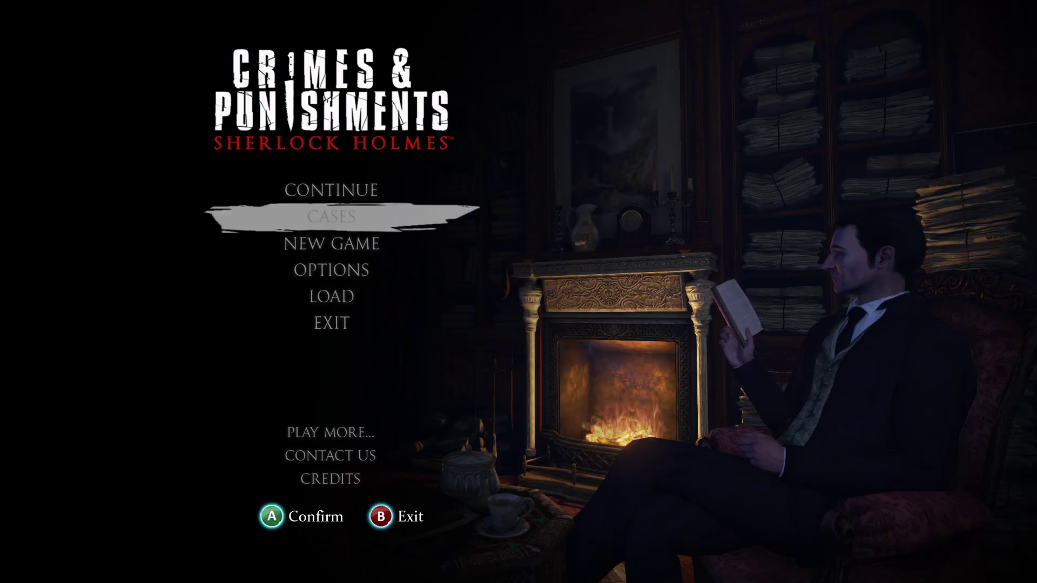
pyautogui.press('Down')
pyautogui.press('Down')
pyautogui.press('Down')
pyautogui.press('Up')
pyautogui.press('Up')
pyautogui.press('Down')
pyautogui.press('Down')
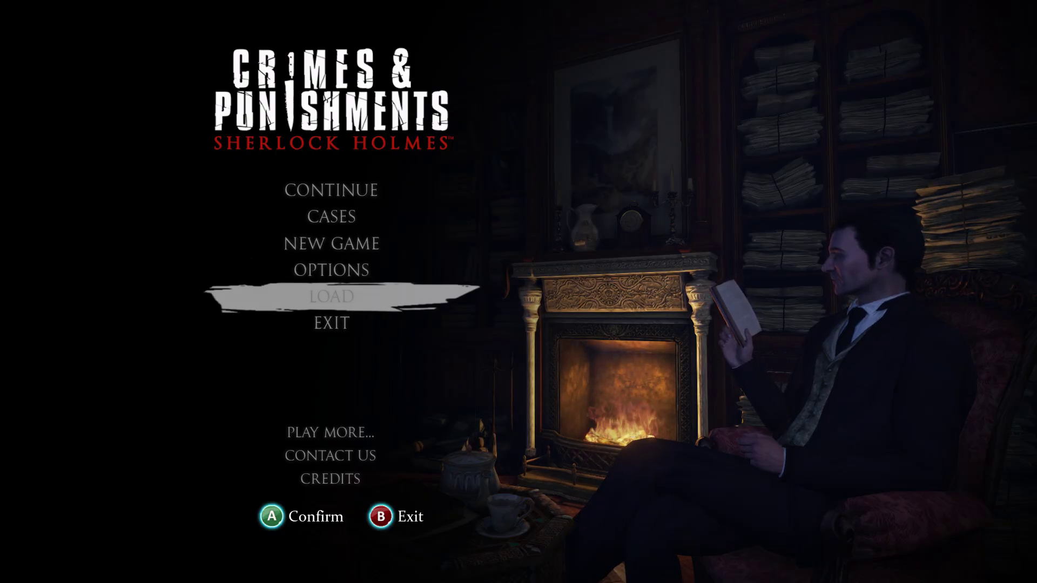
pyautogui.press('Up')
pyautogui.press('Up')
pyautogui.press('Down')
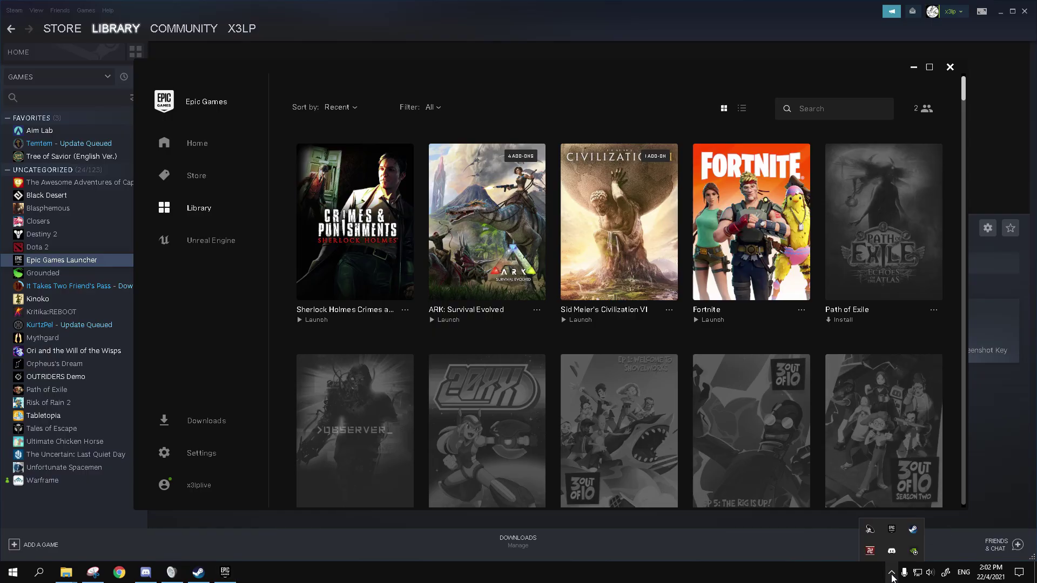
# Exit the Epic Games Launcher and then Steam from their system tray icons
pyautogui.rightClick(893, 531)
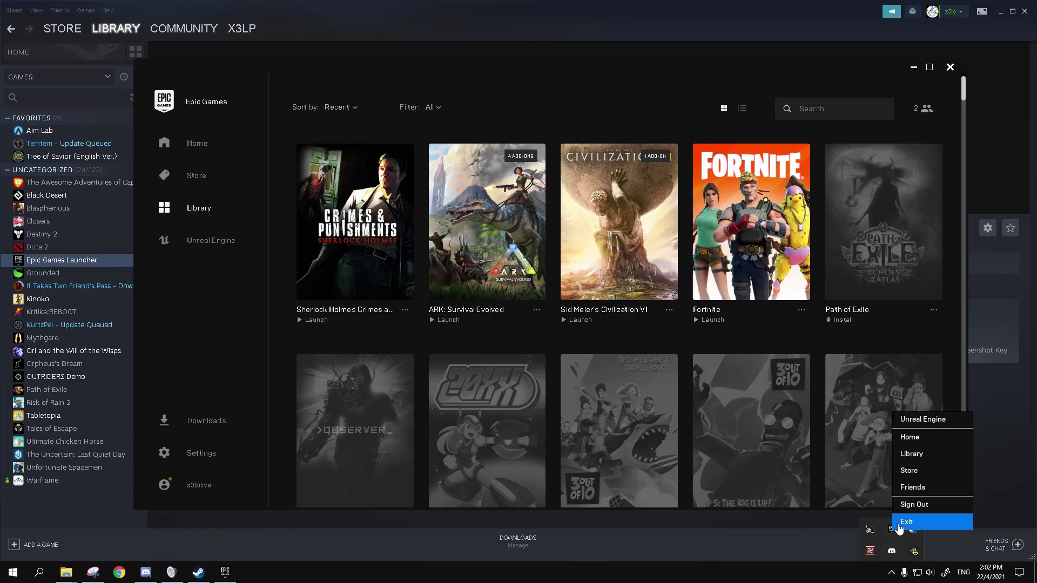
pyautogui.click(906, 522)
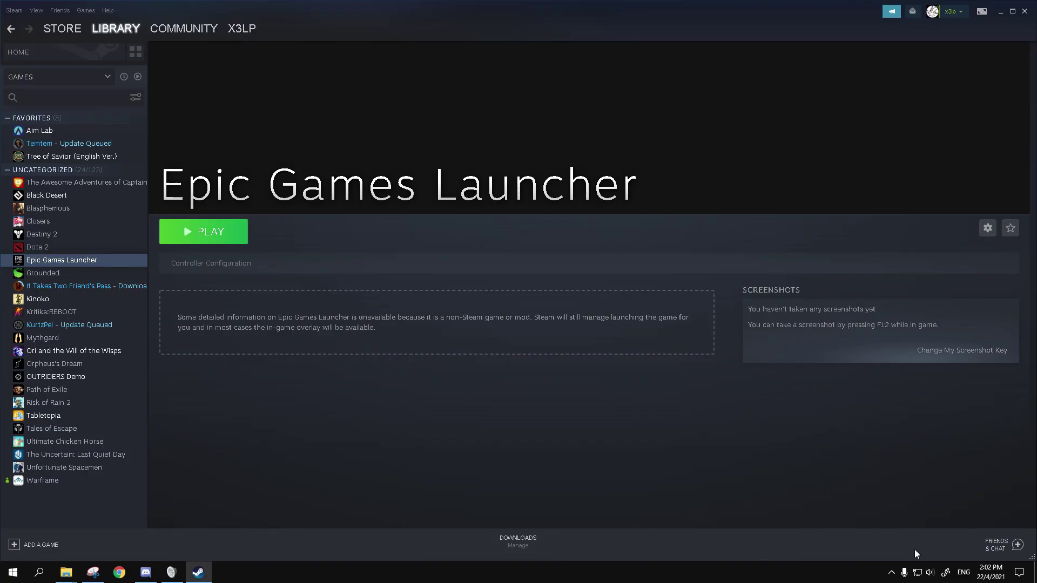
pyautogui.click(891, 574)
pyautogui.rightClick(894, 531)
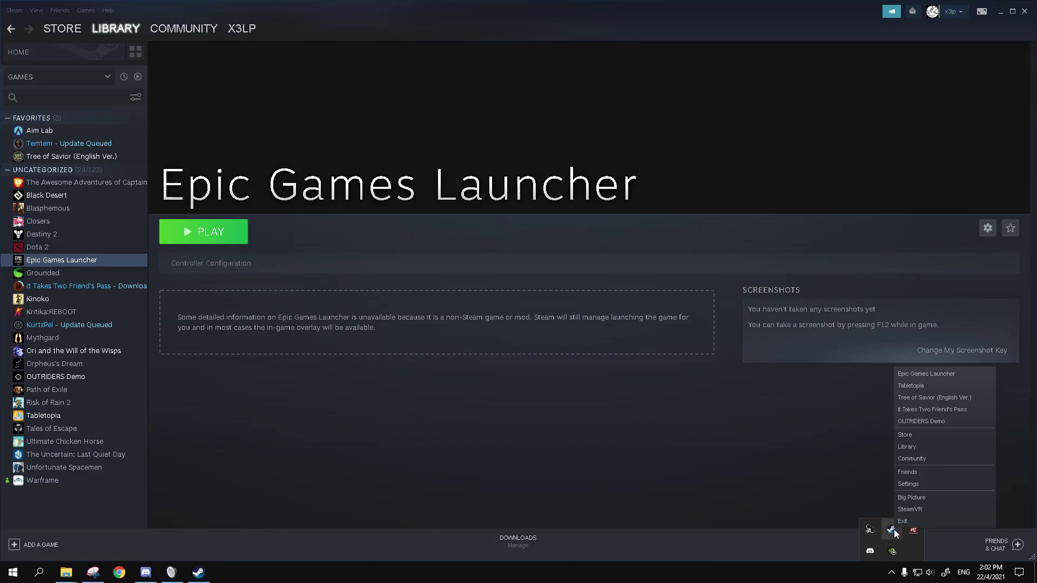
pyautogui.click(902, 521)
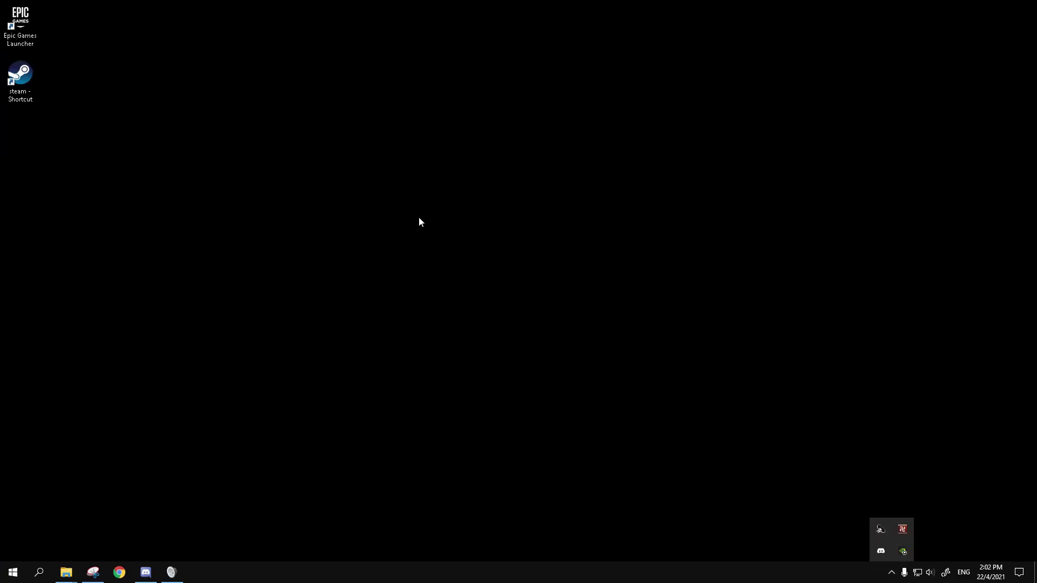
pyautogui.click(420, 222)
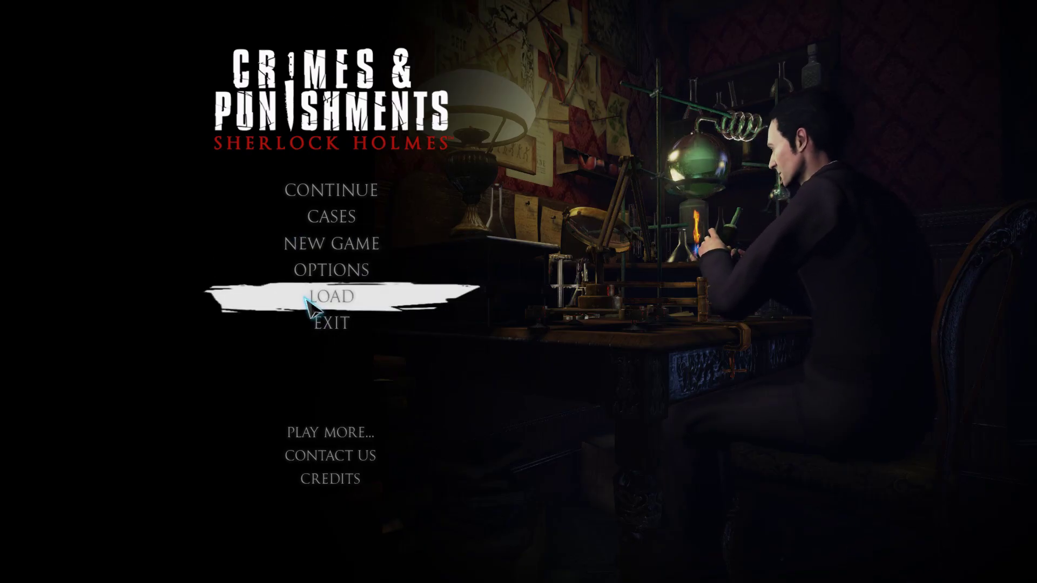
# Choose EXIT in the Sherlock Holmes main menu
pyautogui.click(331, 327)
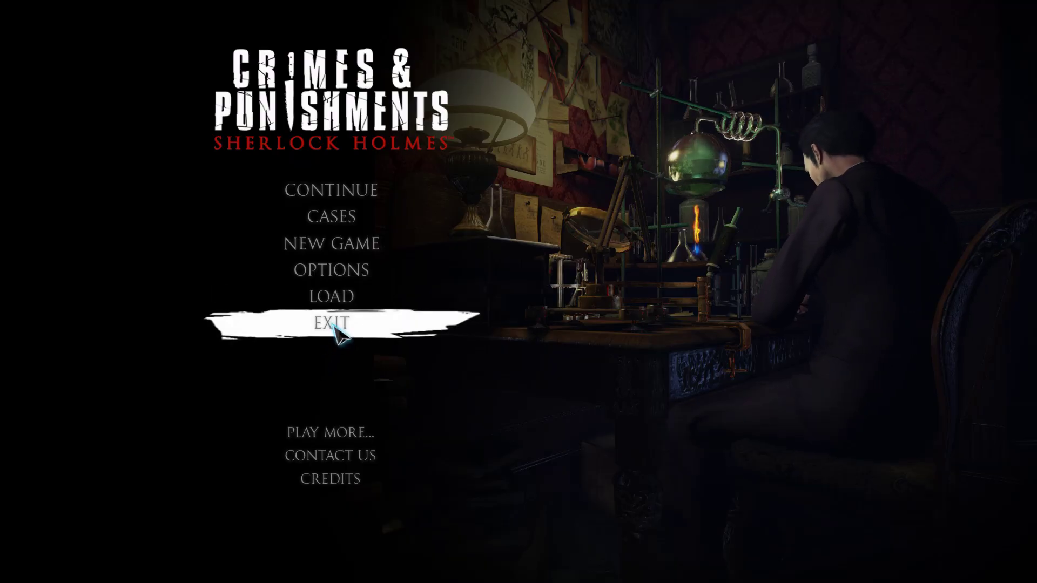
# Confirm quitting the game with YES, then open Control Panel's Devices and Printers and minimize it
pyautogui.click(495, 348)
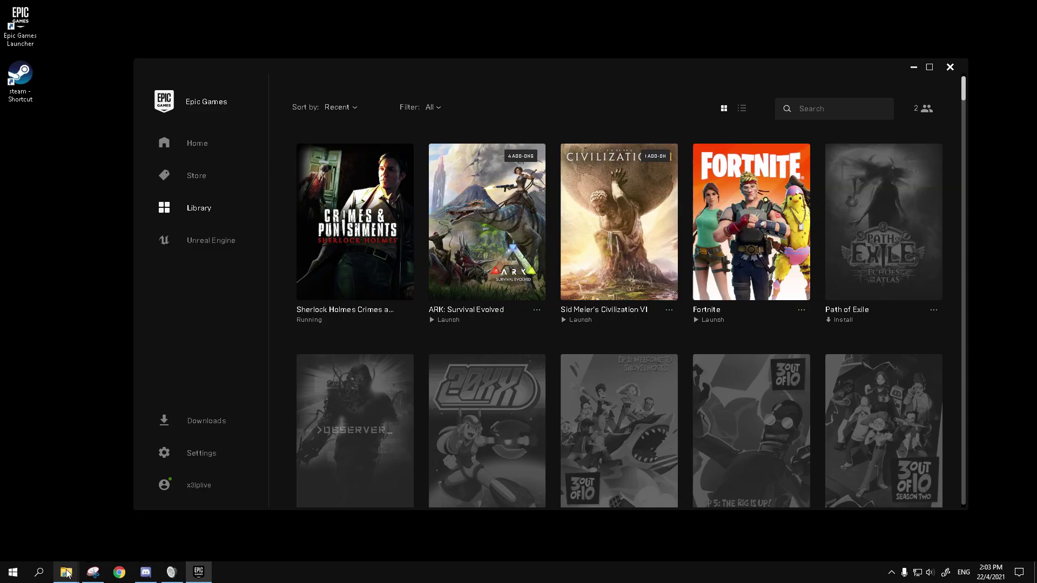
pyautogui.click(39, 572)
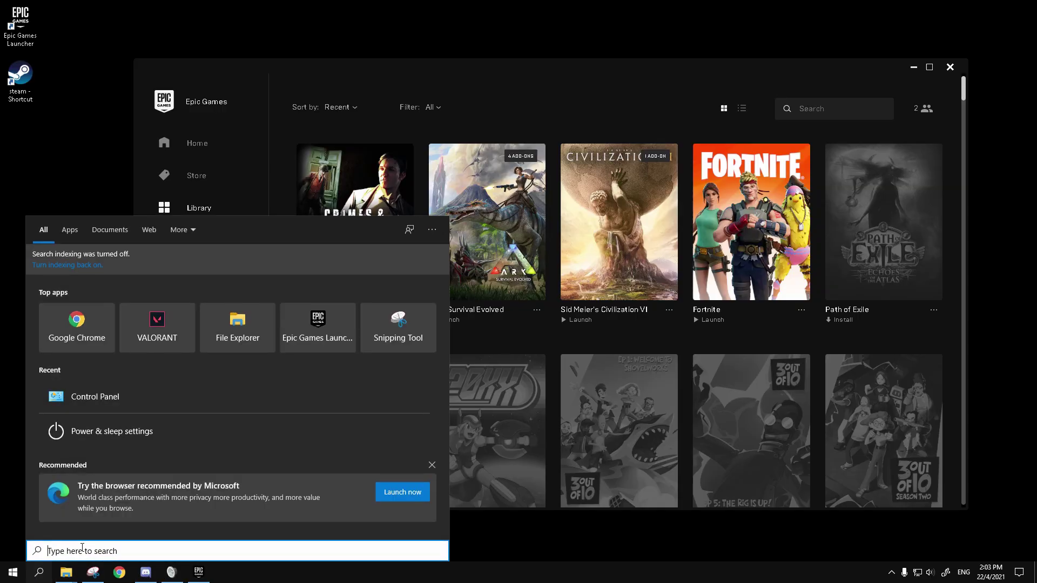
pyautogui.write('contro')
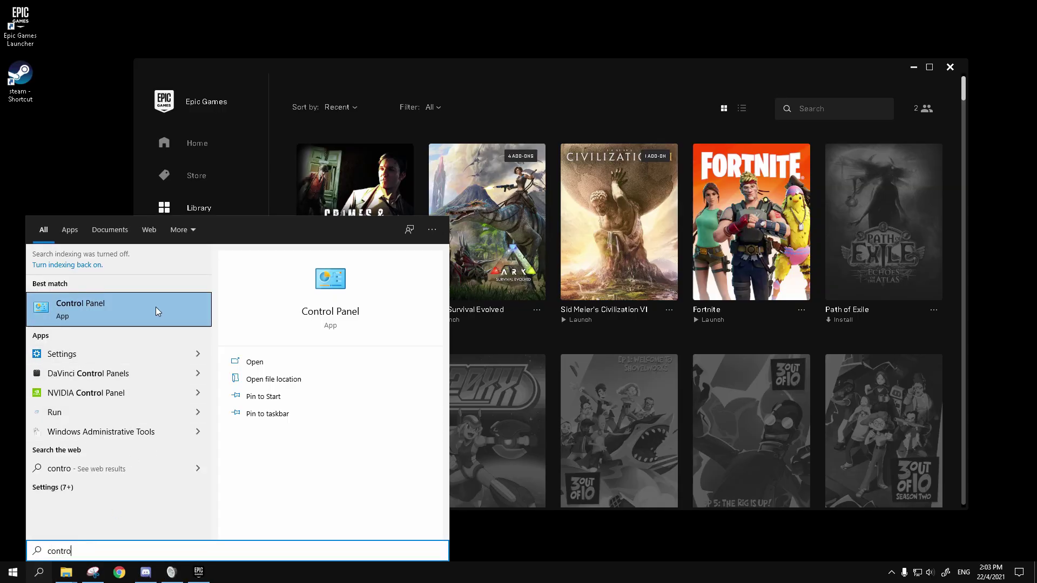
pyautogui.click(155, 306)
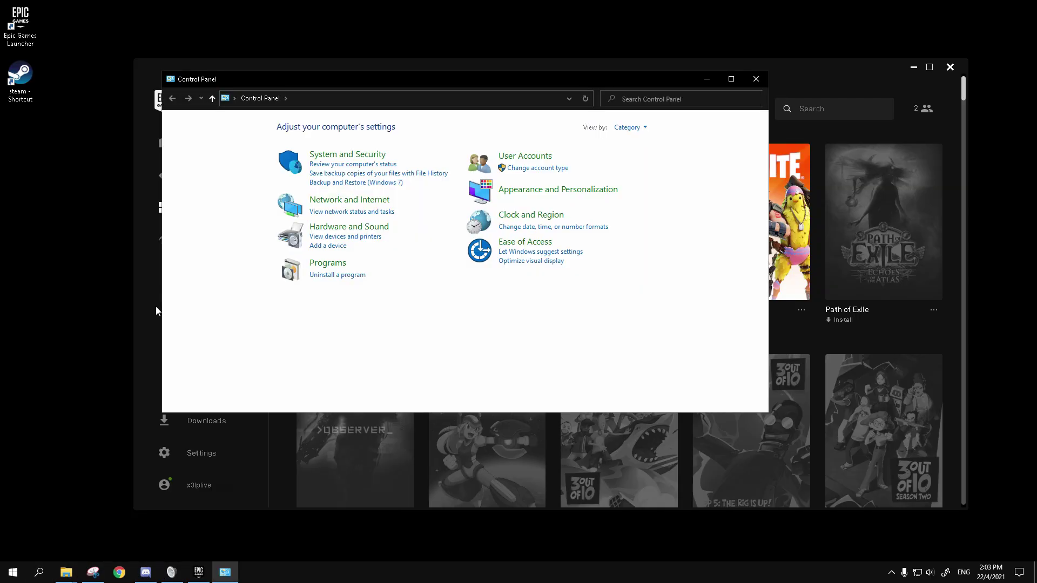
pyautogui.click(337, 237)
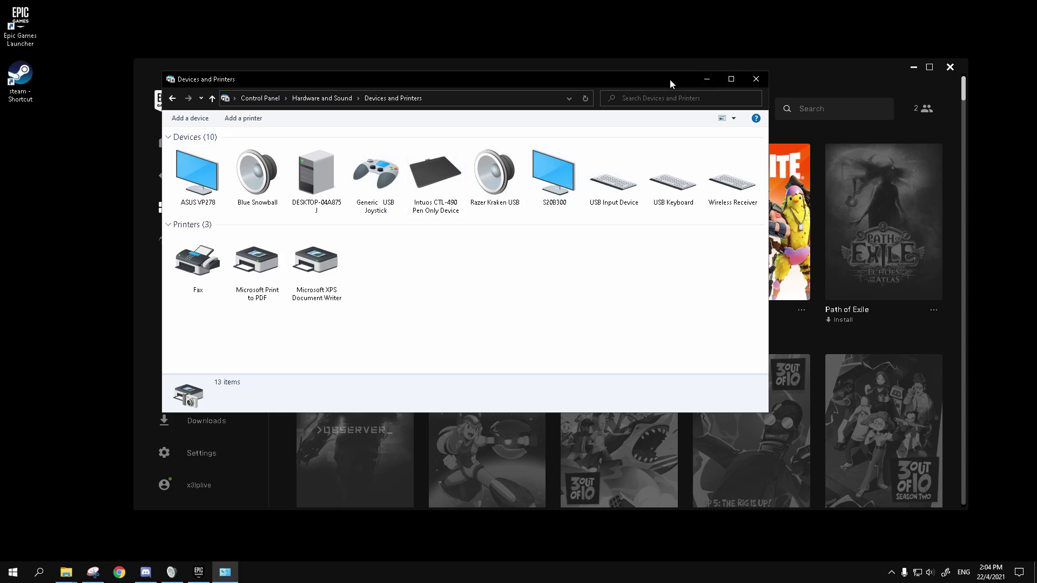
pyautogui.click(705, 80)
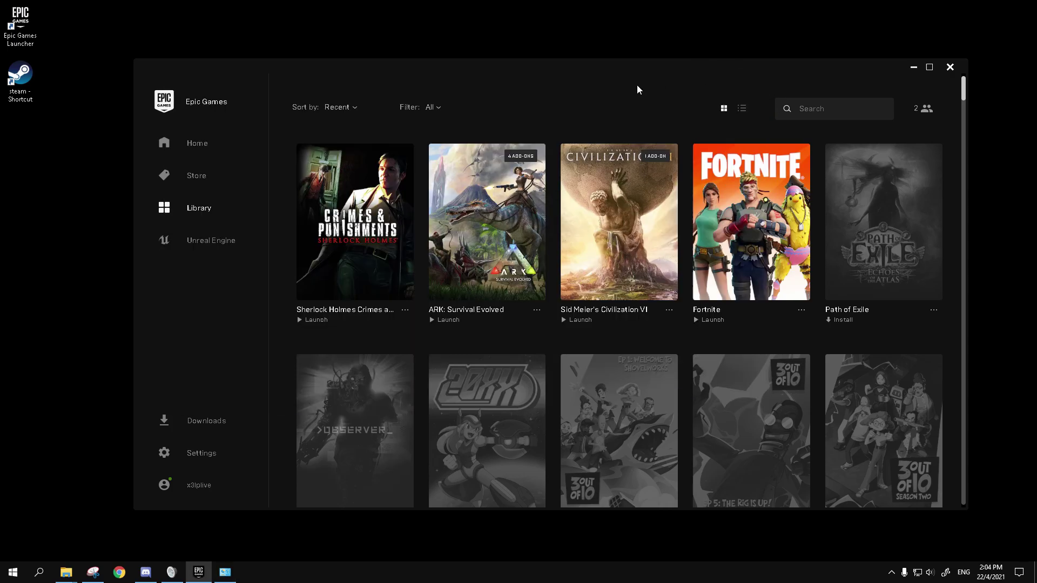